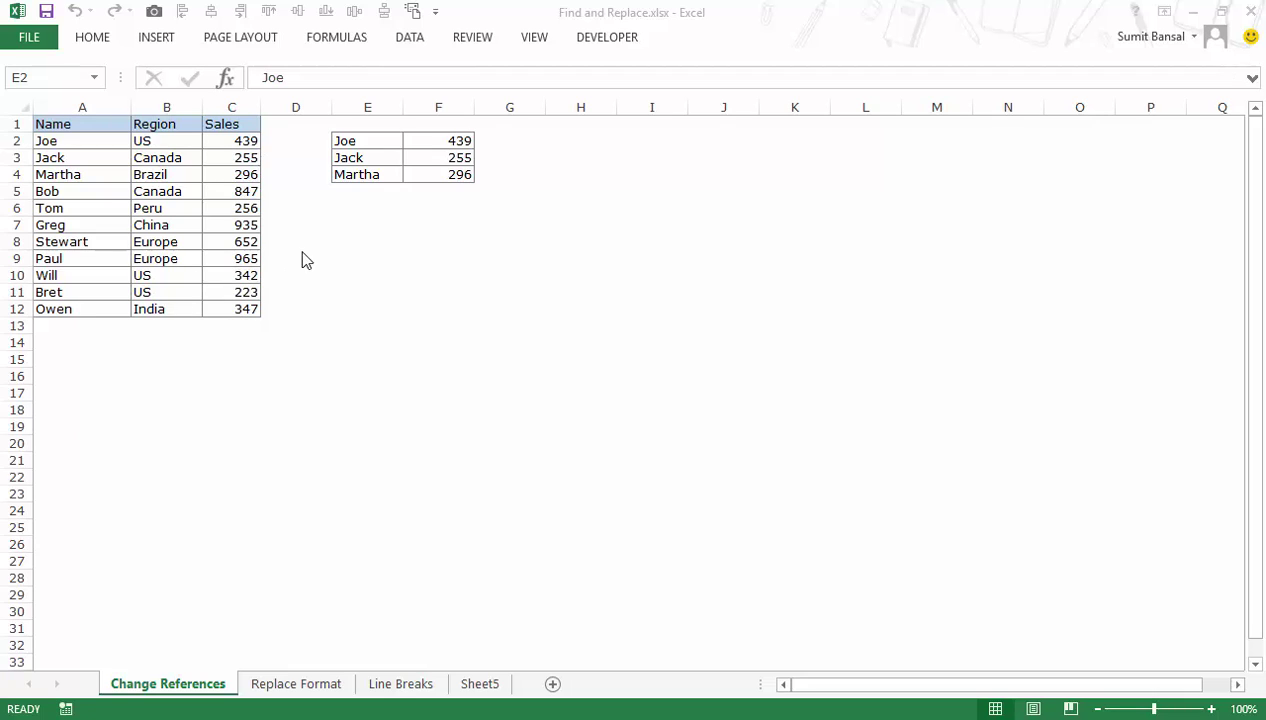
Replace the names in E2:E4 with the regions US, Canada and Brazil.
{"action": "left_click", "coordinate": [371, 145]}
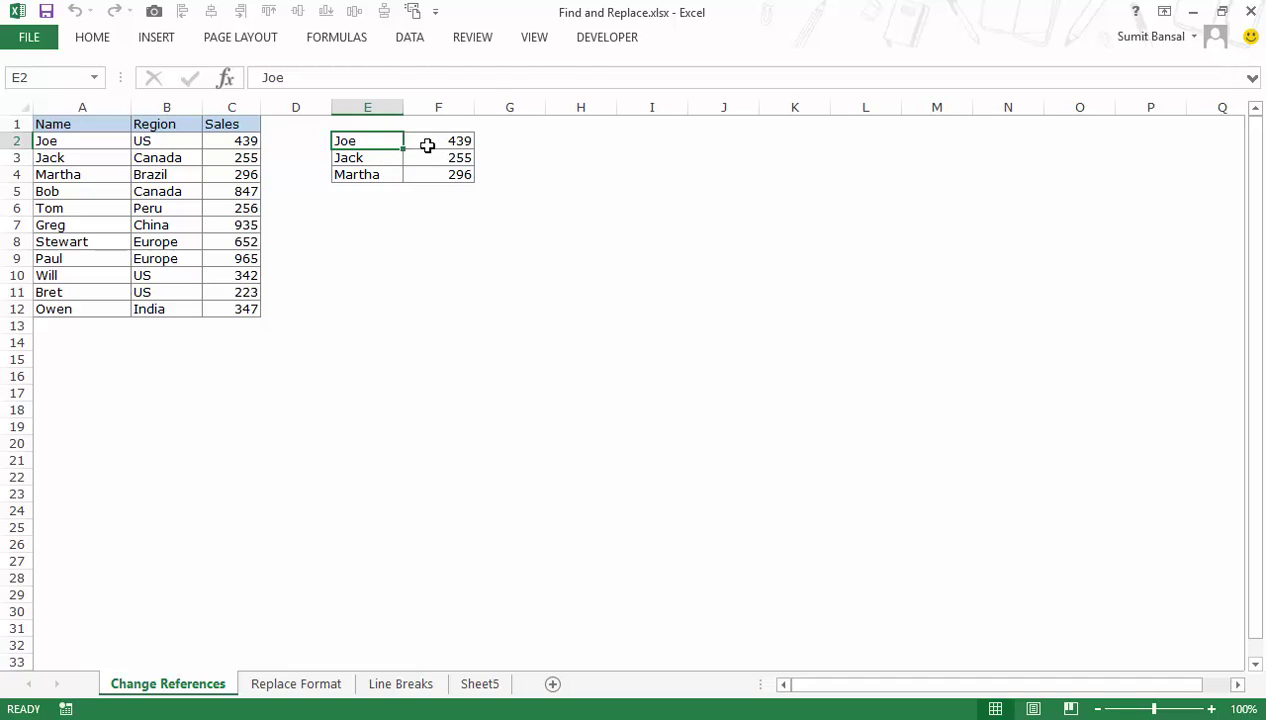
{"action": "left_click", "coordinate": [424, 141]}
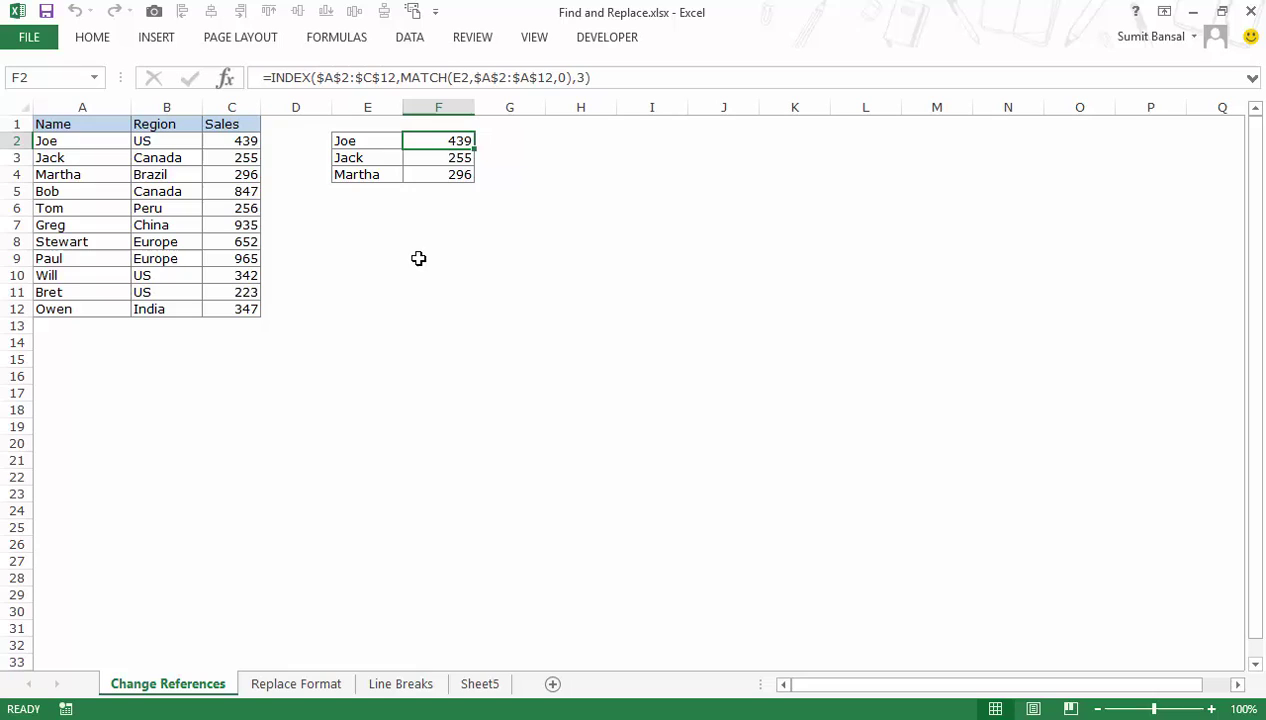
{"action": "left_click", "coordinate": [382, 142]}
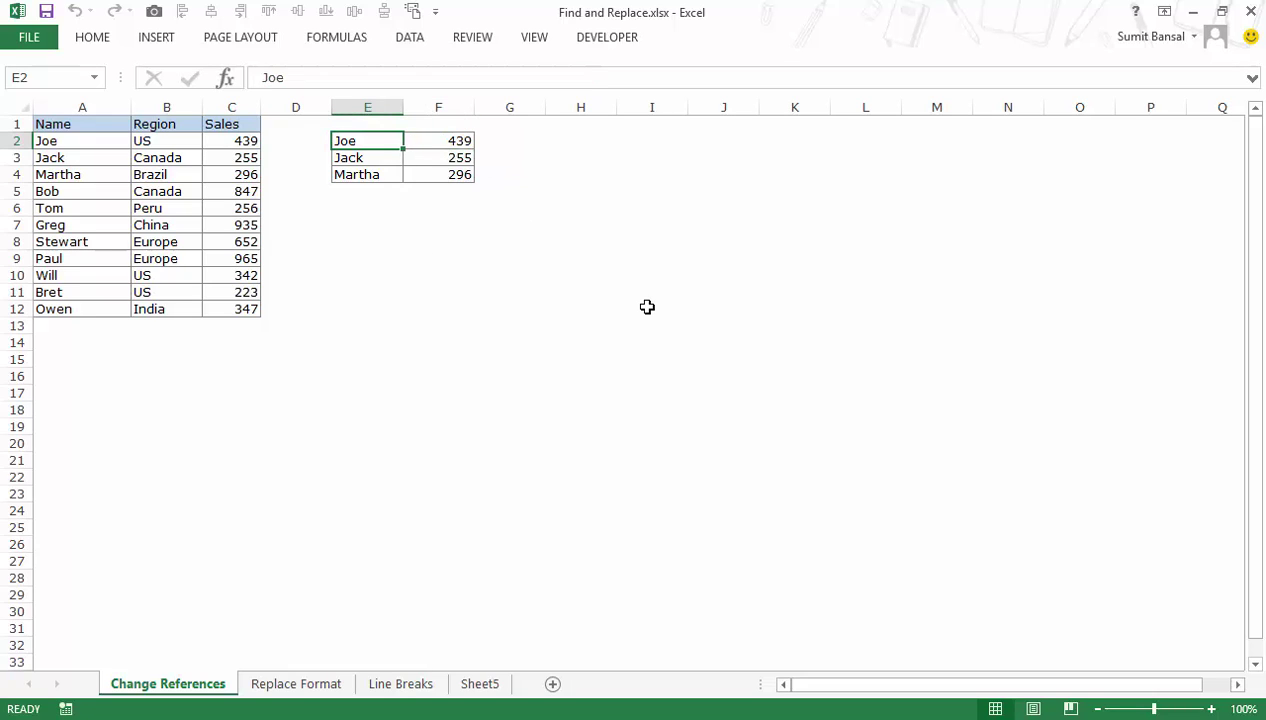
{"action": "type", "text": "US"}
{"action": "key", "text": "Return"}
{"action": "type", "text": "C"}
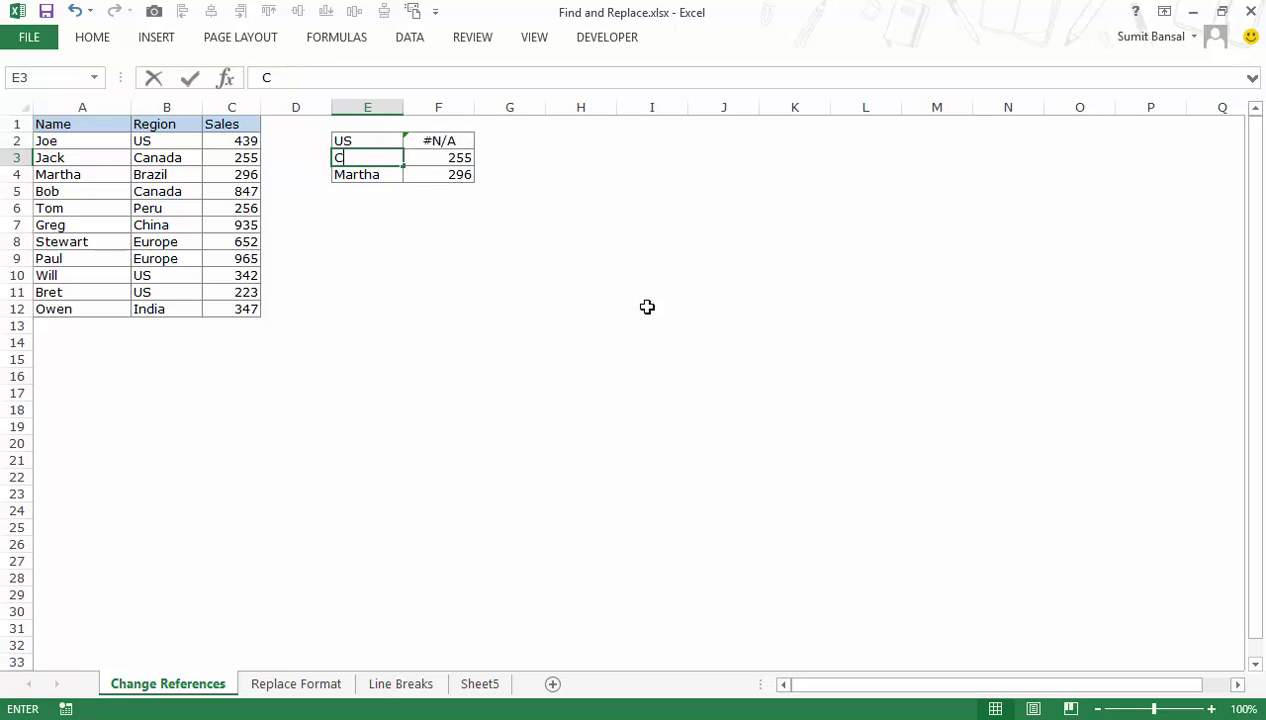
{"action": "type", "text": "an"}
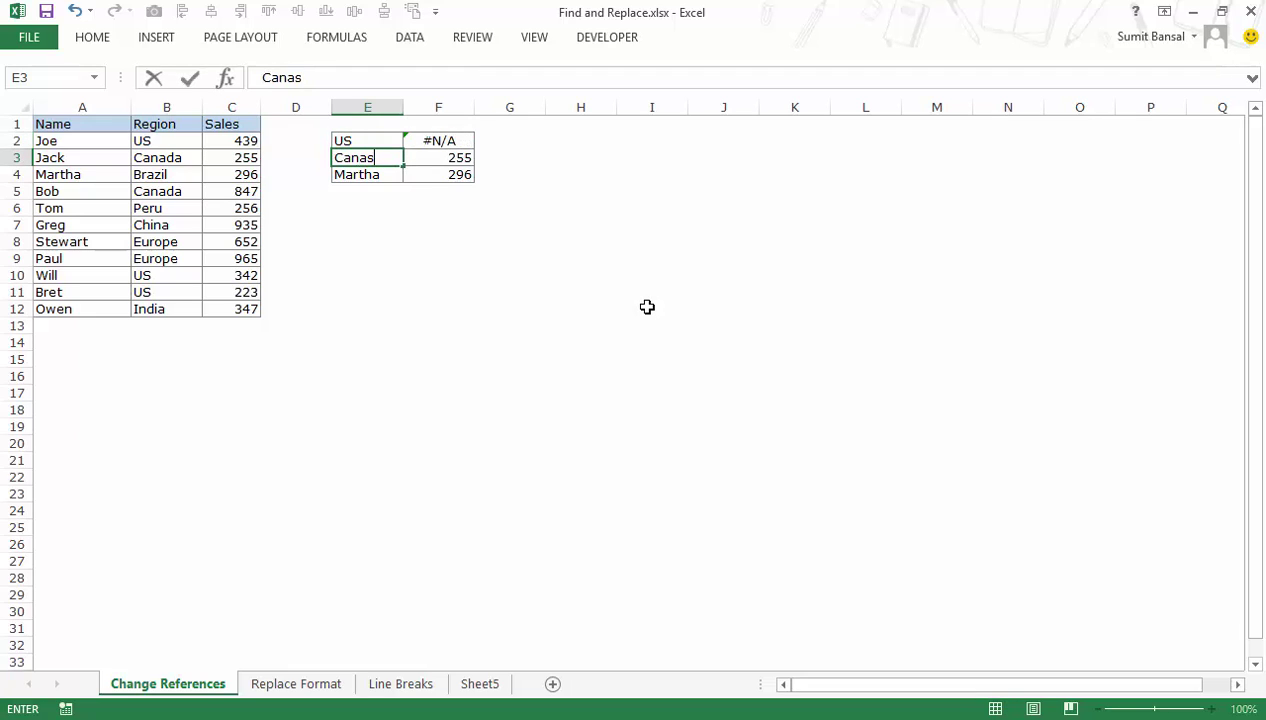
{"action": "type", "text": "as"}
{"action": "key", "text": "BackSpace"}
{"action": "type", "text": "da"}
{"action": "key", "text": "Return"}
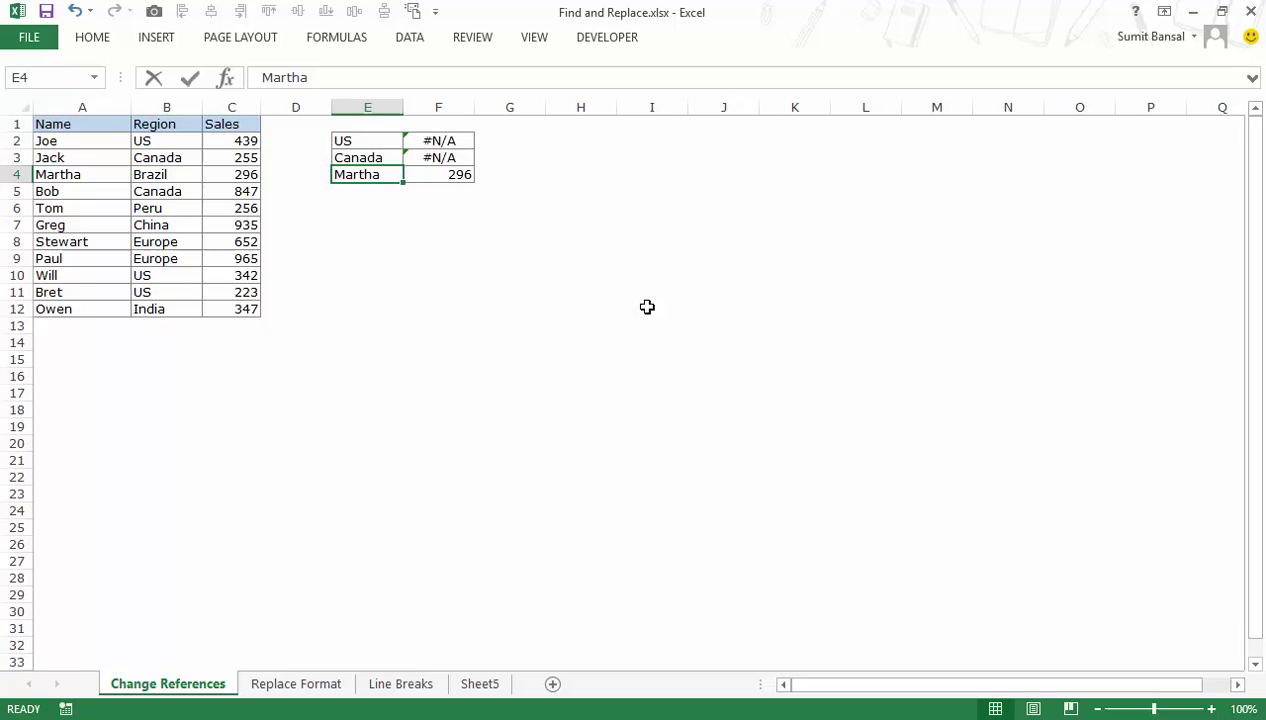
{"action": "type", "text": "Brazil"}
{"action": "key", "text": "Return"}
{"action": "key", "text": "Up"}
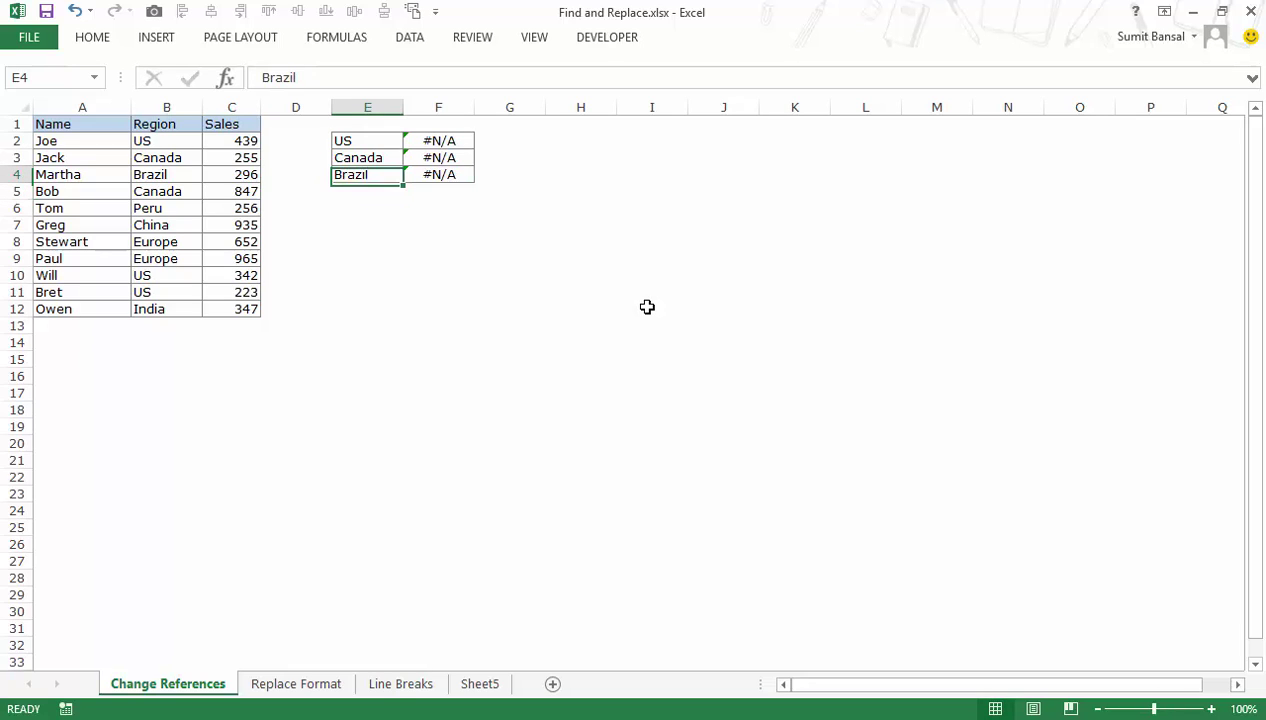
Examine the INDEX/MATCH formula in F2 and the ranges it refers to.
{"action": "left_click_drag", "start_coordinate": [463, 140], "coordinate": [461, 172]}
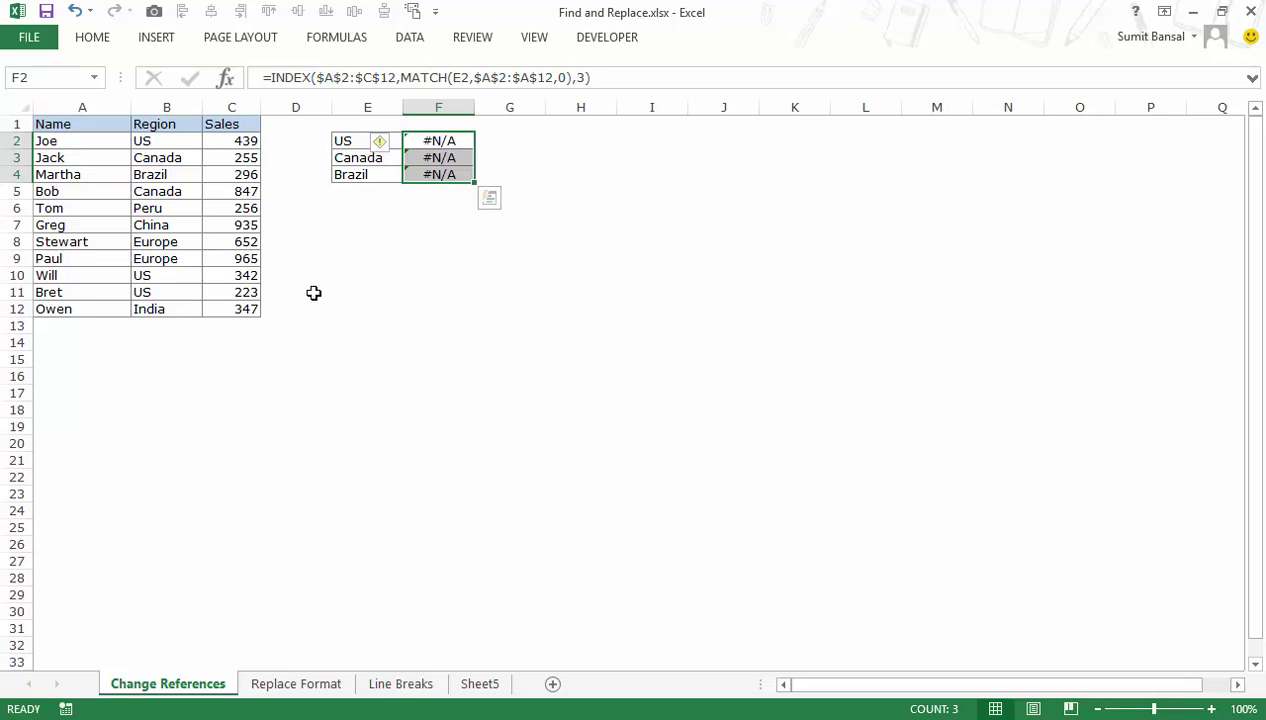
{"action": "left_click", "coordinate": [451, 141]}
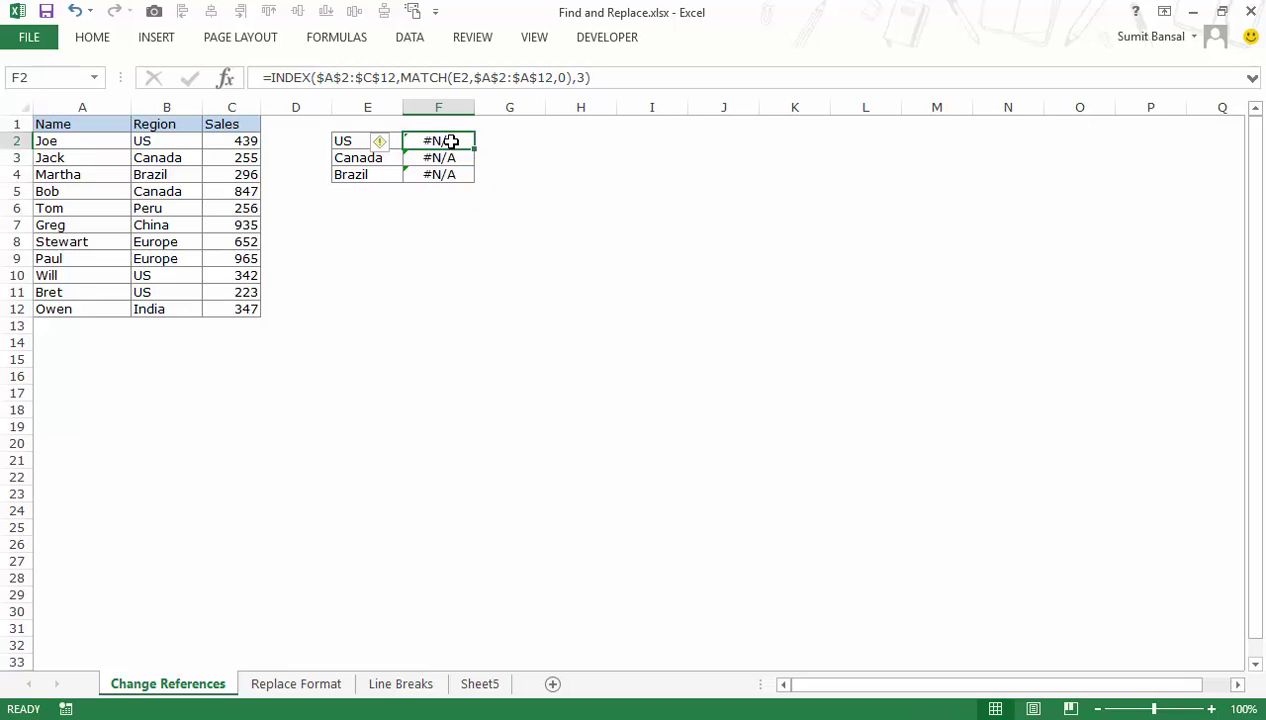
{"action": "key", "text": "F2"}
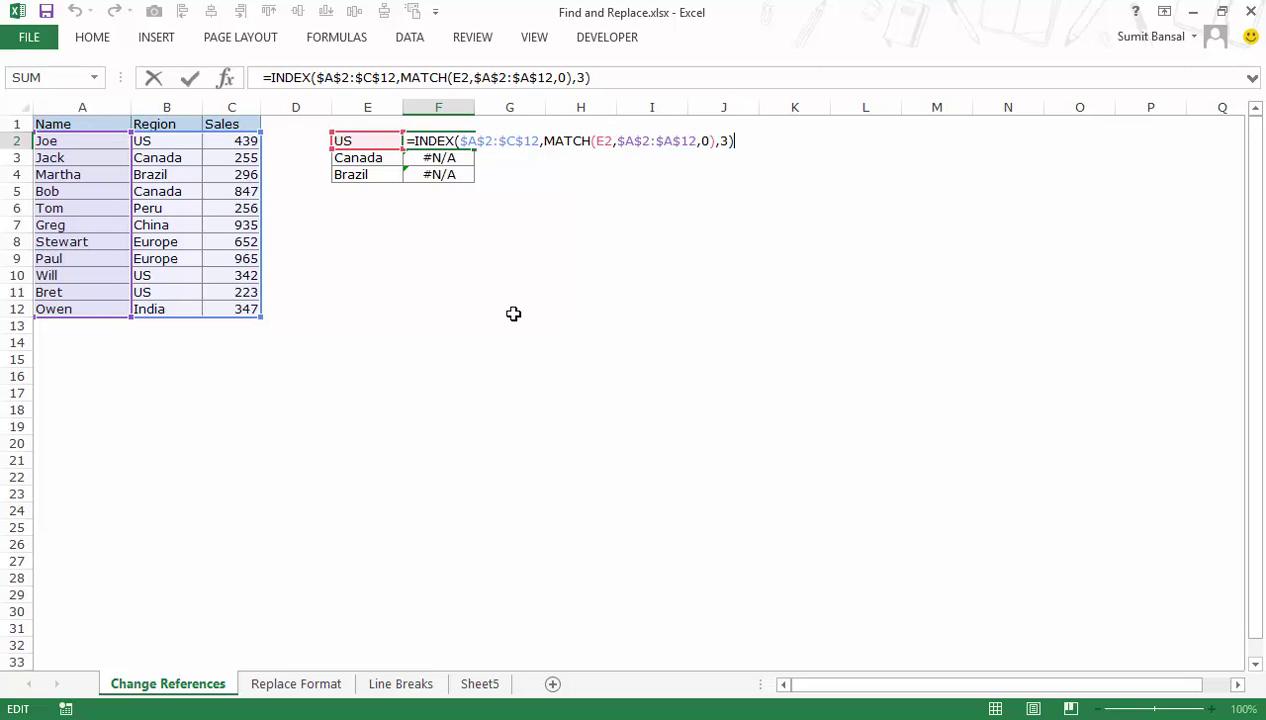
{"action": "key", "text": "Escape"}
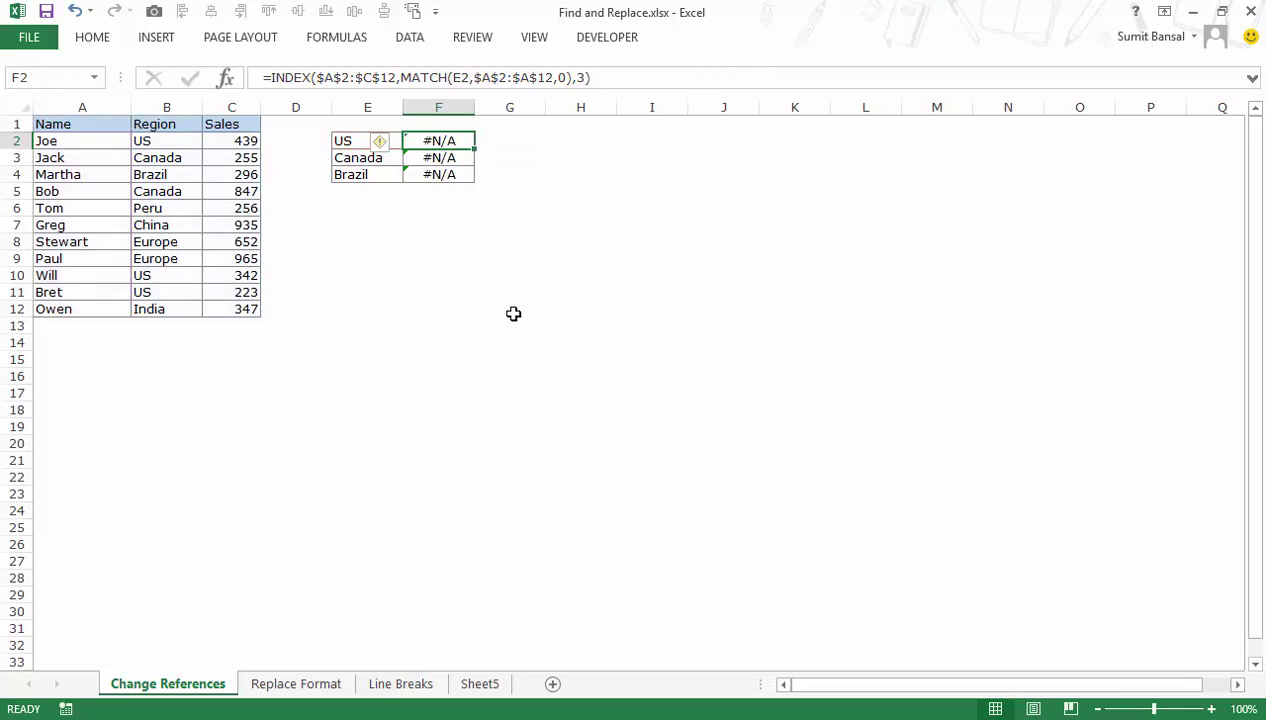
Copy the lookup array reference $A$2:$A$12 from the MATCH part of the formula in F2.
{"action": "left_click_drag", "start_coordinate": [477, 80], "coordinate": [553, 84]}
{"action": "key", "text": "ctrl+c"}
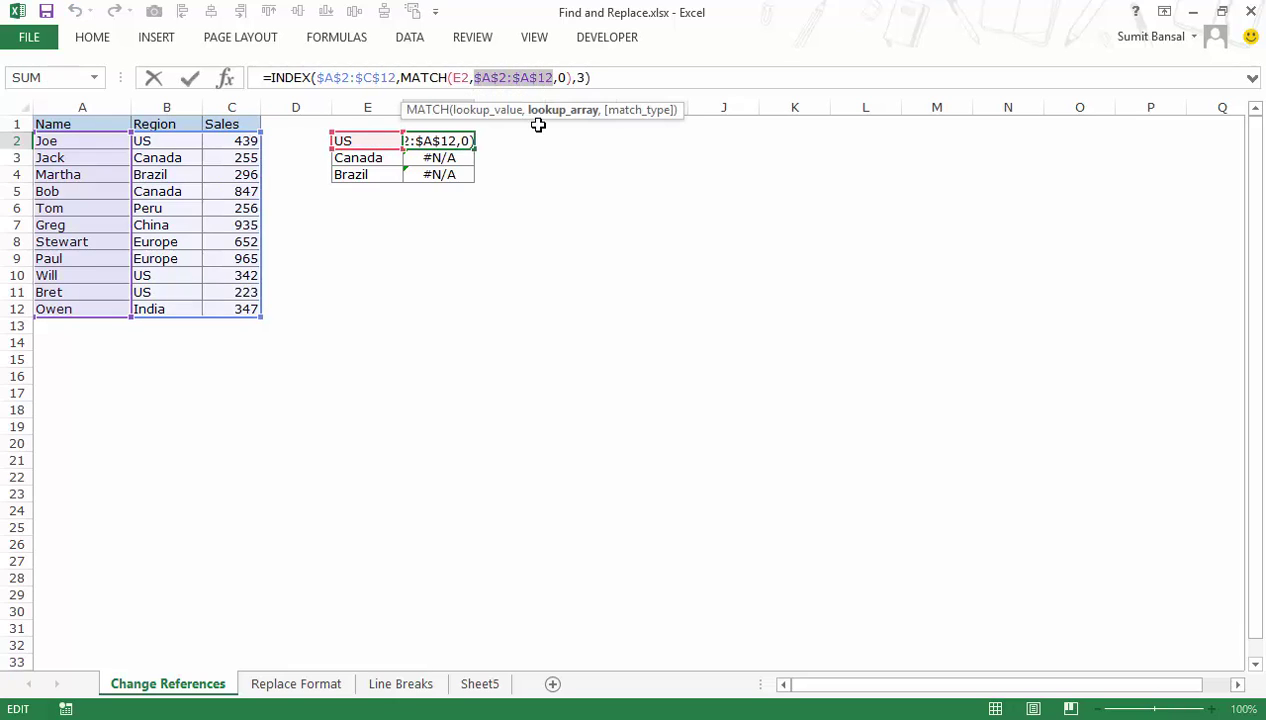
{"action": "key", "text": "Return"}
Start a find and replace on cells F2:F4 with $A$2:$A$12 as the text to find.
{"action": "left_click", "coordinate": [440, 142]}
{"action": "left_click_drag", "start_coordinate": [440, 142], "coordinate": [444, 175]}
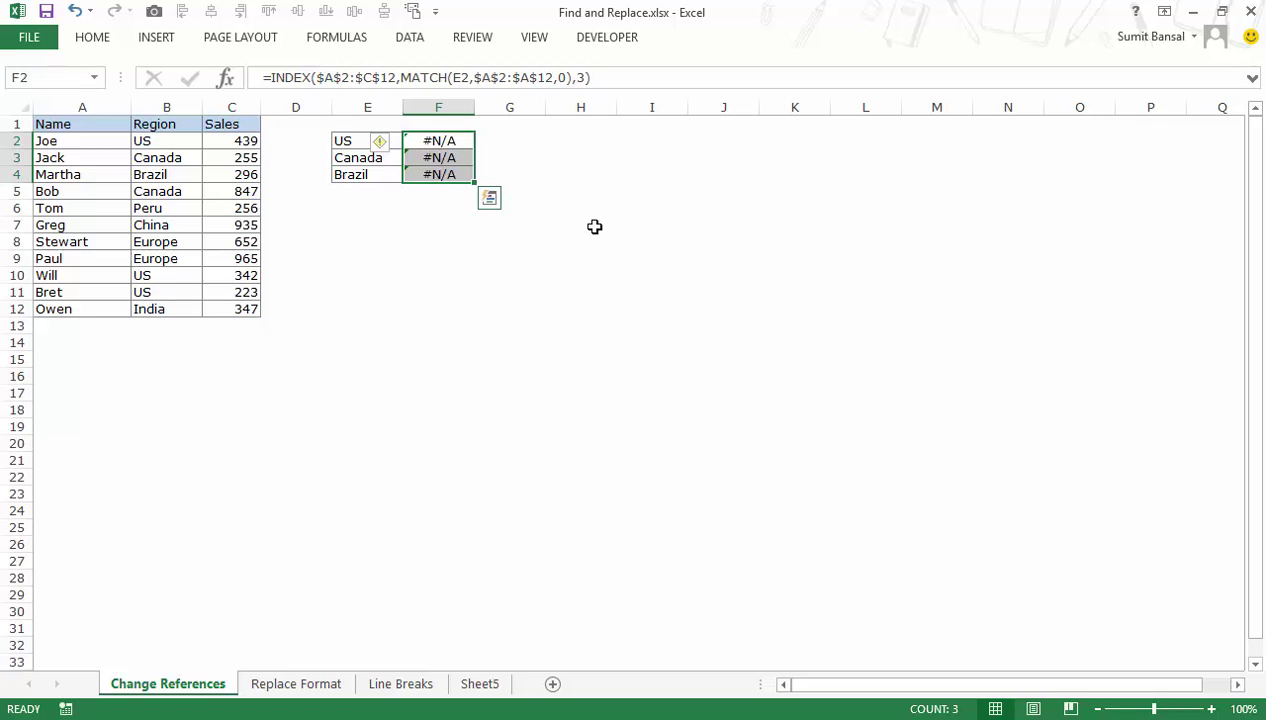
{"action": "key", "text": "ctrl+h"}
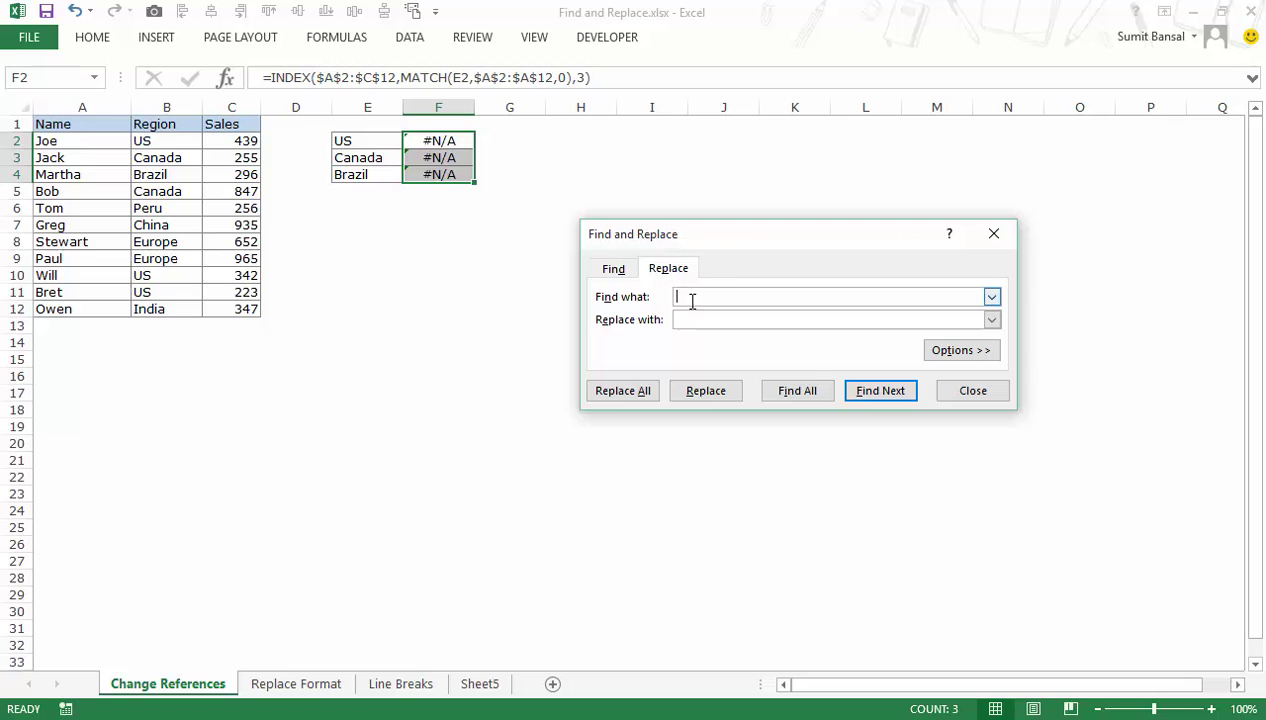
{"action": "left_click_drag", "start_coordinate": [705, 230], "coordinate": [660, 201]}
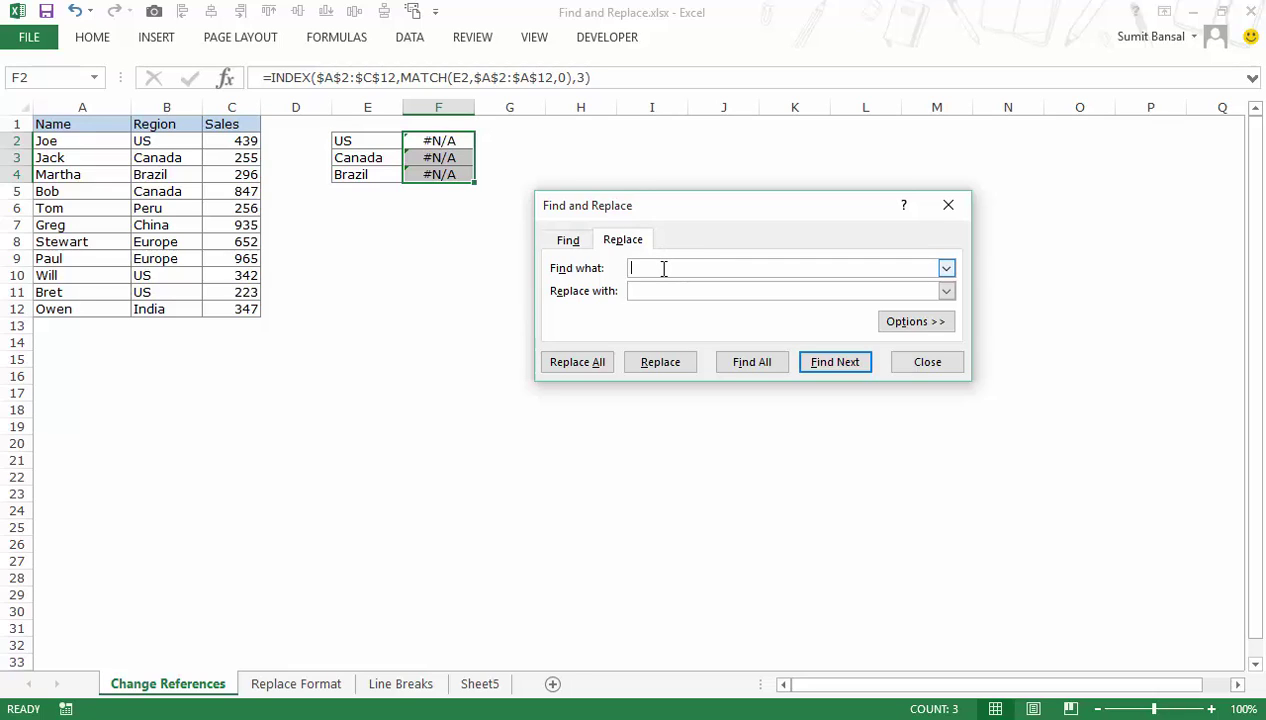
{"action": "key", "text": "ctrl+v"}
Set the replacement text to $B$2:$B$12, reusing the copied reference.
{"action": "left_click", "coordinate": [693, 292]}
{"action": "key", "text": "ctrl+v"}
{"action": "left_click", "coordinate": [643, 291]}
{"action": "key", "text": "BackSpace"}
{"action": "type", "text": "B"}
{"action": "key", "text": "Right"}
{"action": "key", "text": "Right"}
{"action": "key", "text": "Right"}
{"action": "key", "text": "Right"}
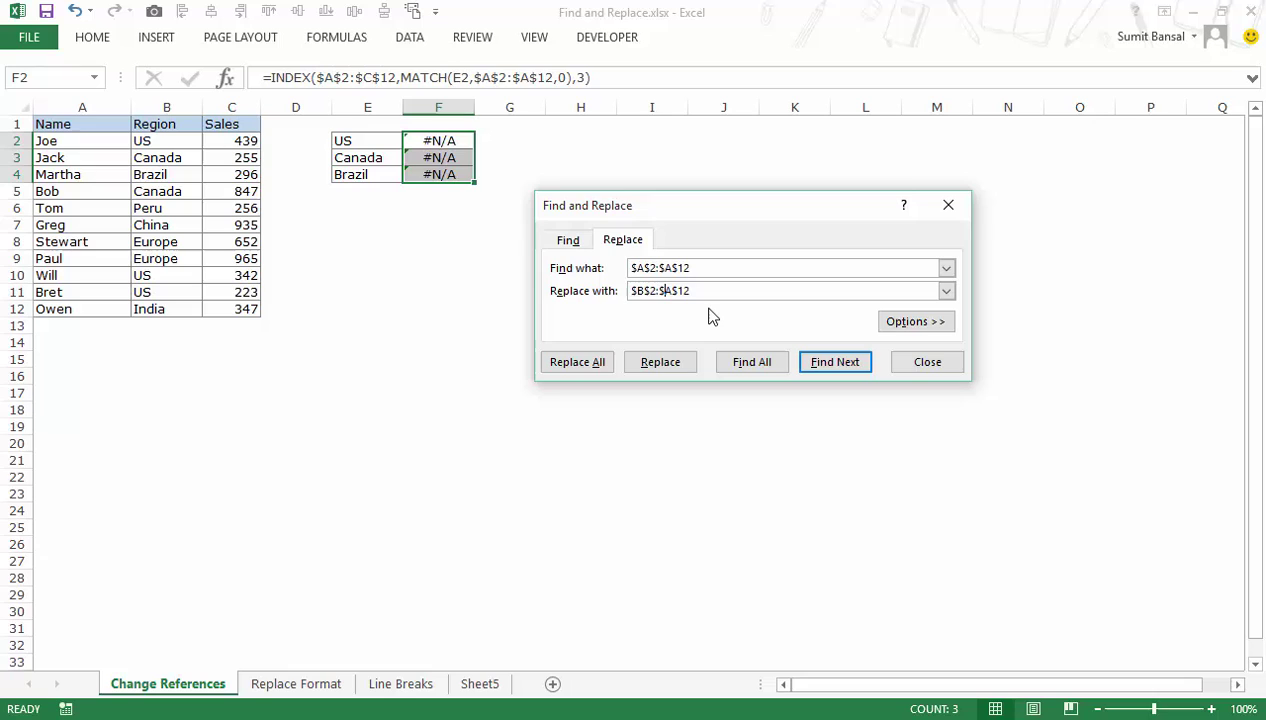
{"action": "key", "text": "shift+Right"}
{"action": "type", "text": "B"}
Find all matching formulas, replace the reference in all of them, and check the formula in F2.
{"action": "left_click", "coordinate": [774, 362]}
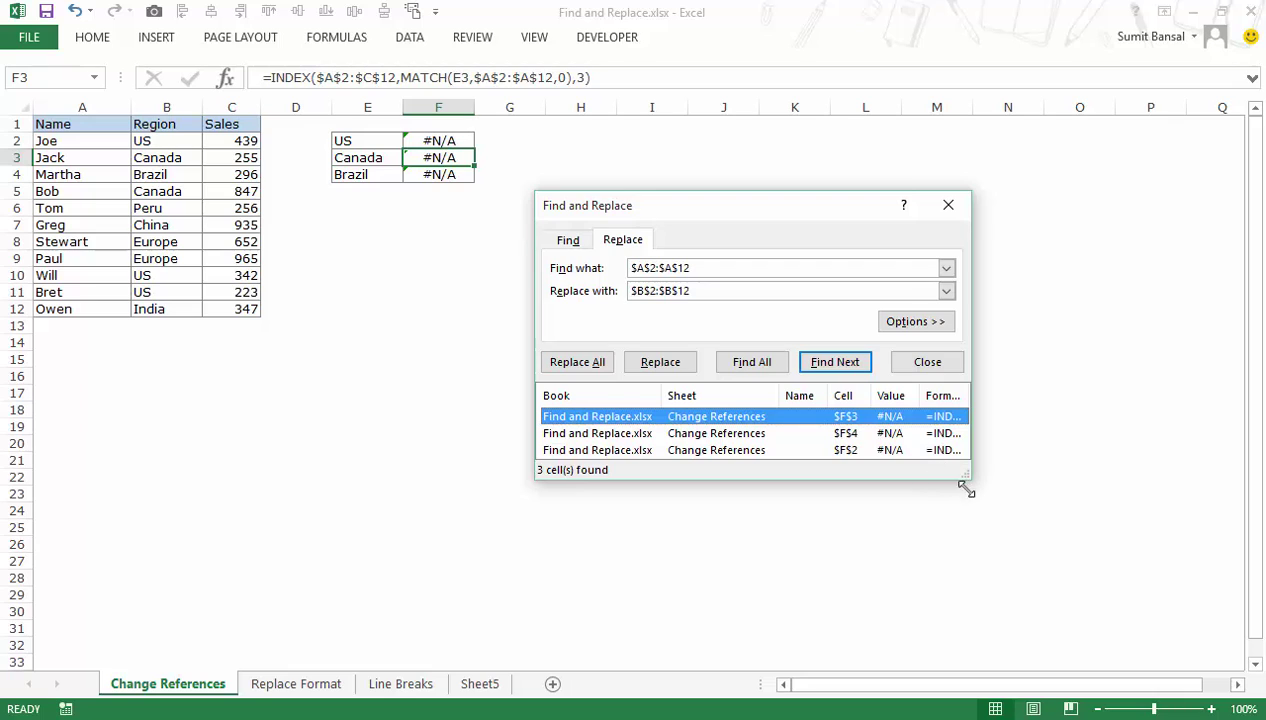
{"action": "left_click_drag", "start_coordinate": [966, 480], "coordinate": [999, 566]}
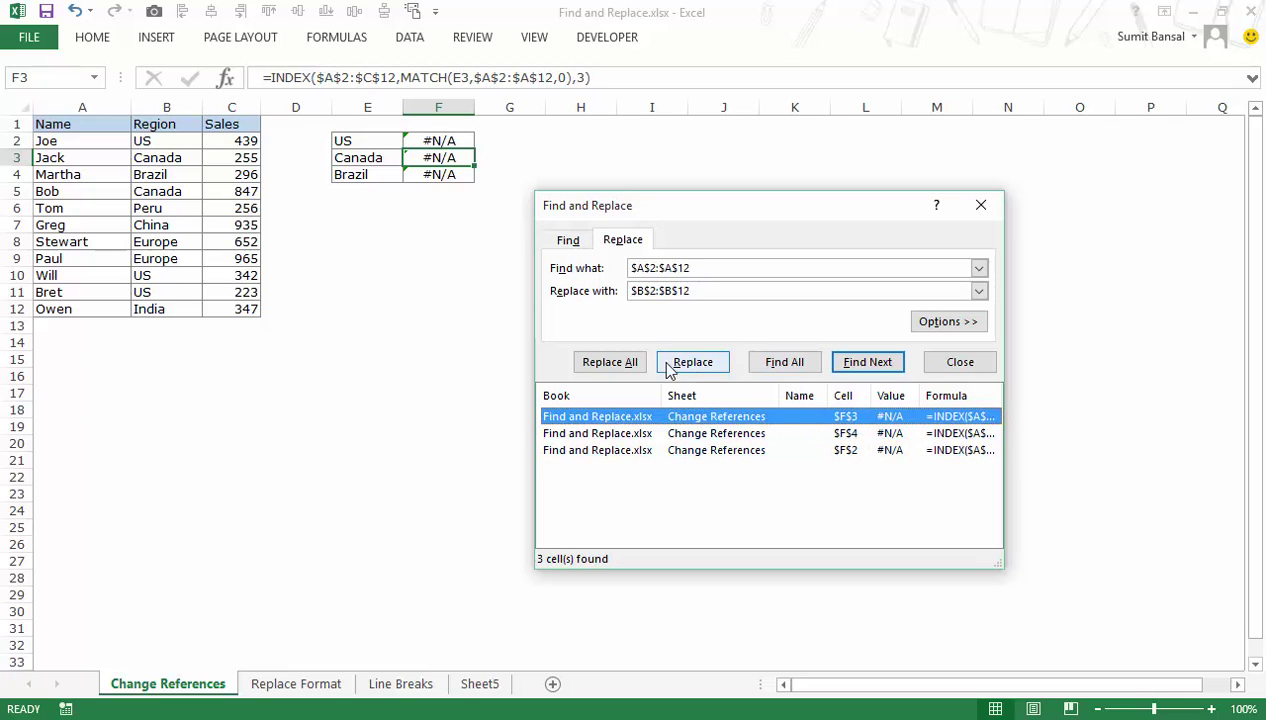
{"action": "left_click", "coordinate": [627, 364]}
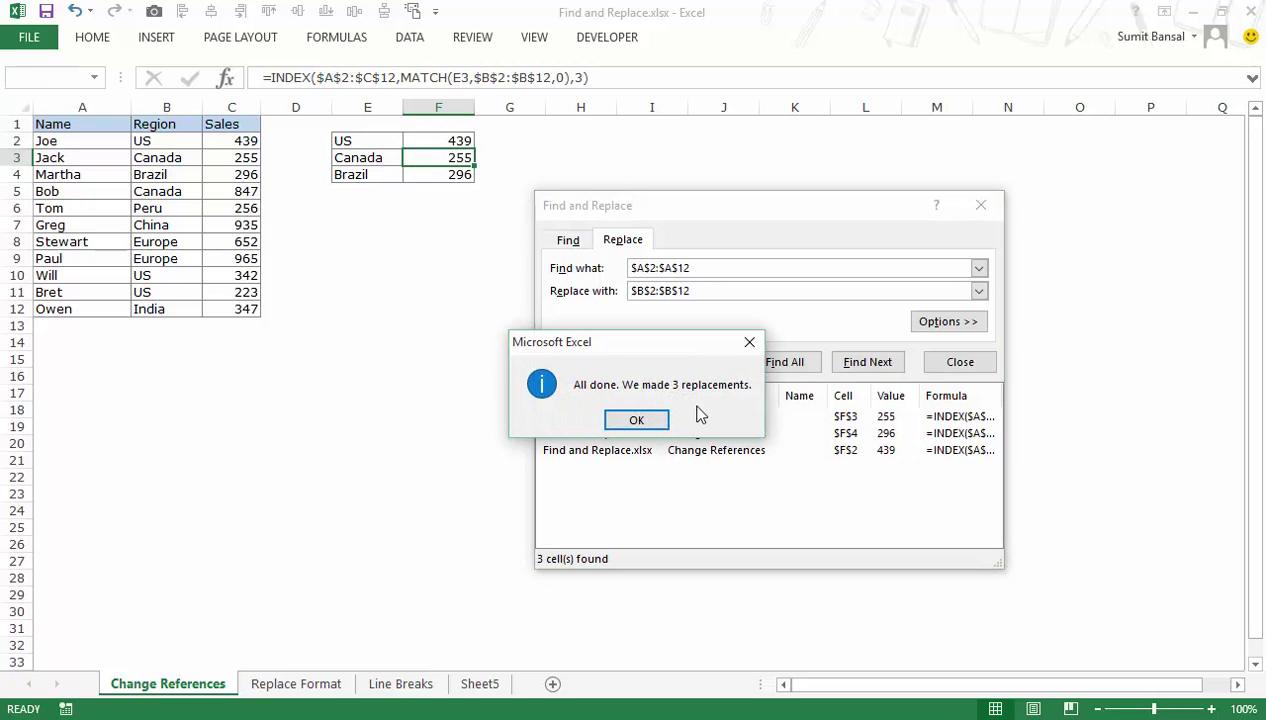
{"action": "left_click", "coordinate": [653, 425]}
{"action": "left_click", "coordinate": [981, 205]}
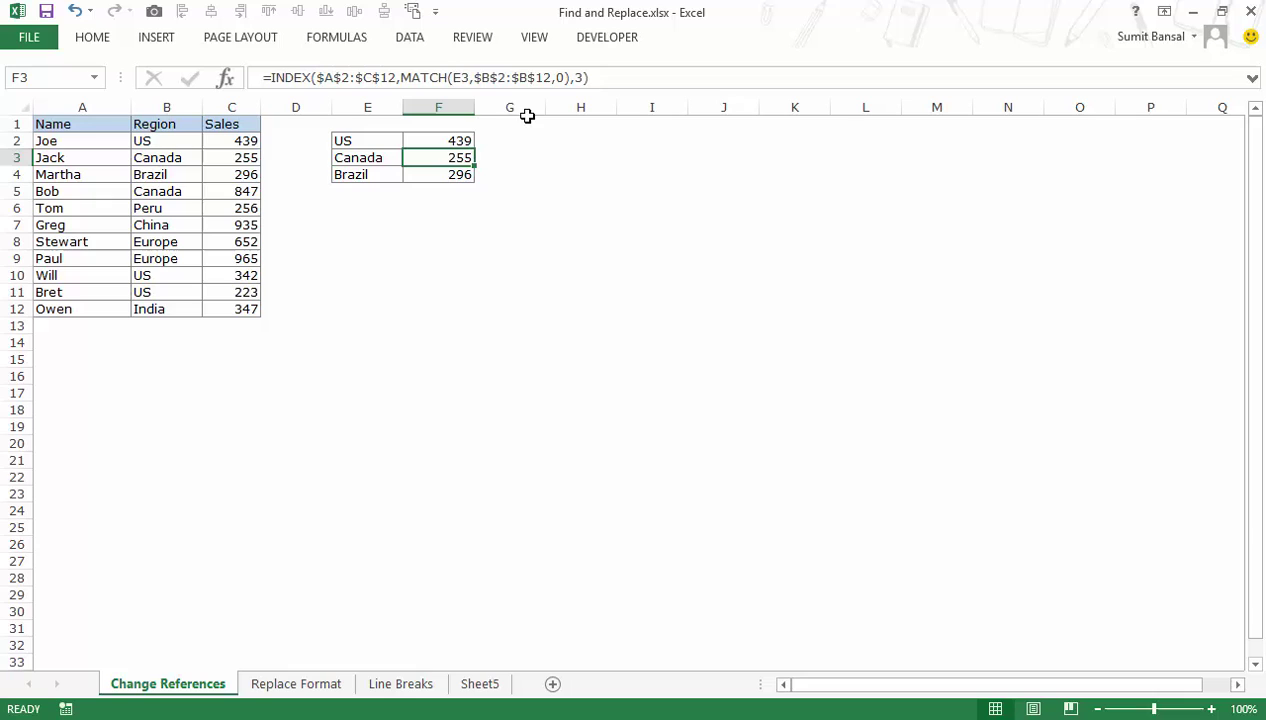
{"action": "left_click", "coordinate": [461, 140]}
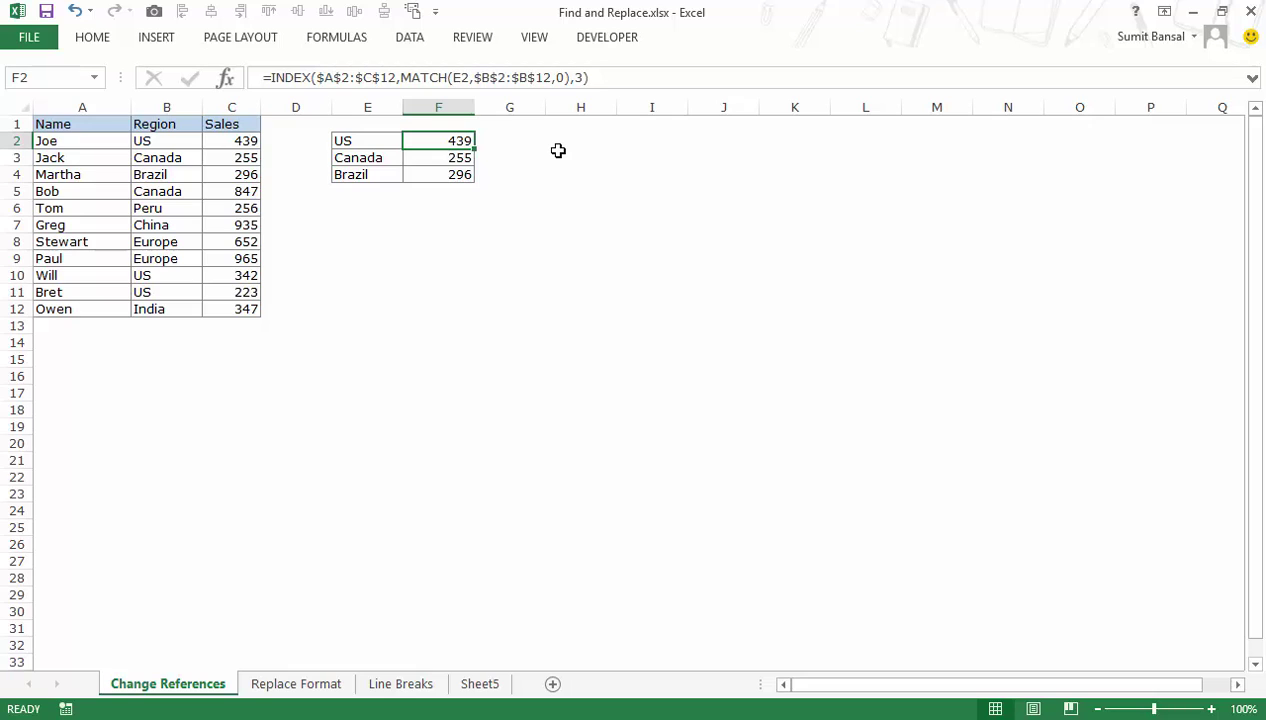
Switch to the Replace Format sheet and look over the coloured cells in the Name column.
{"action": "left_click", "coordinate": [326, 686]}
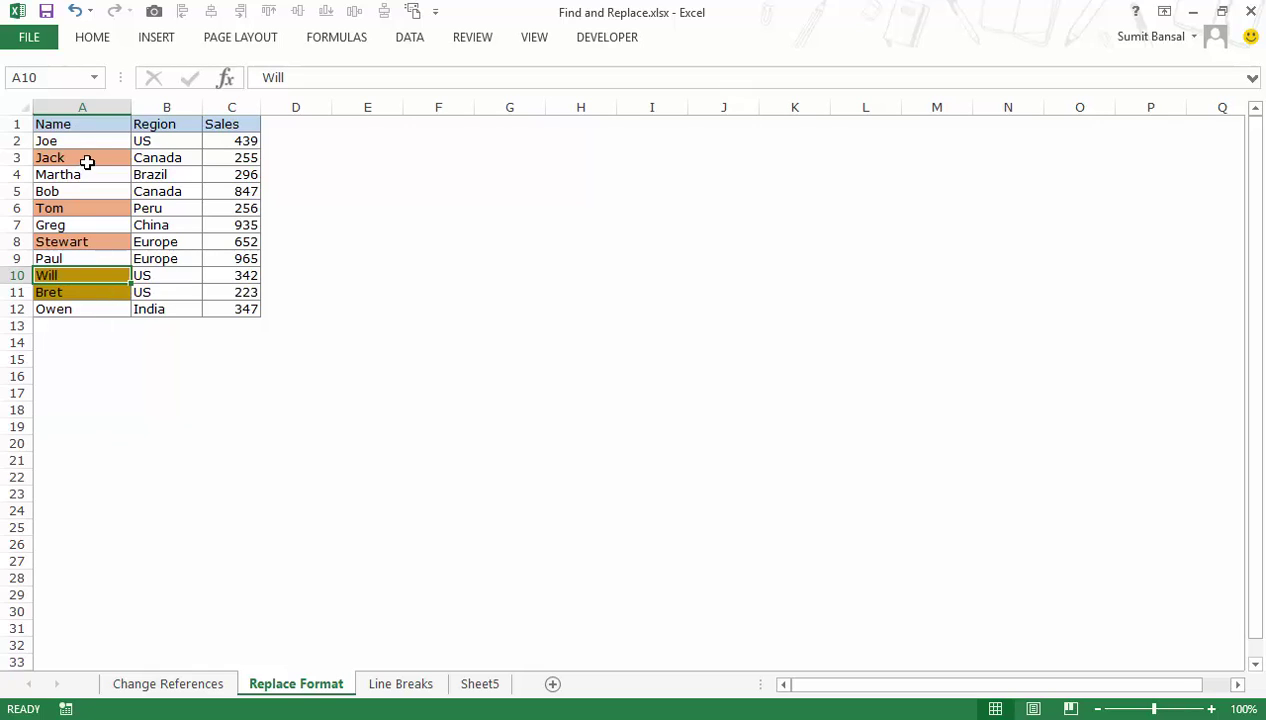
{"action": "left_click_drag", "start_coordinate": [85, 159], "coordinate": [107, 290]}
{"action": "left_click", "coordinate": [107, 277]}
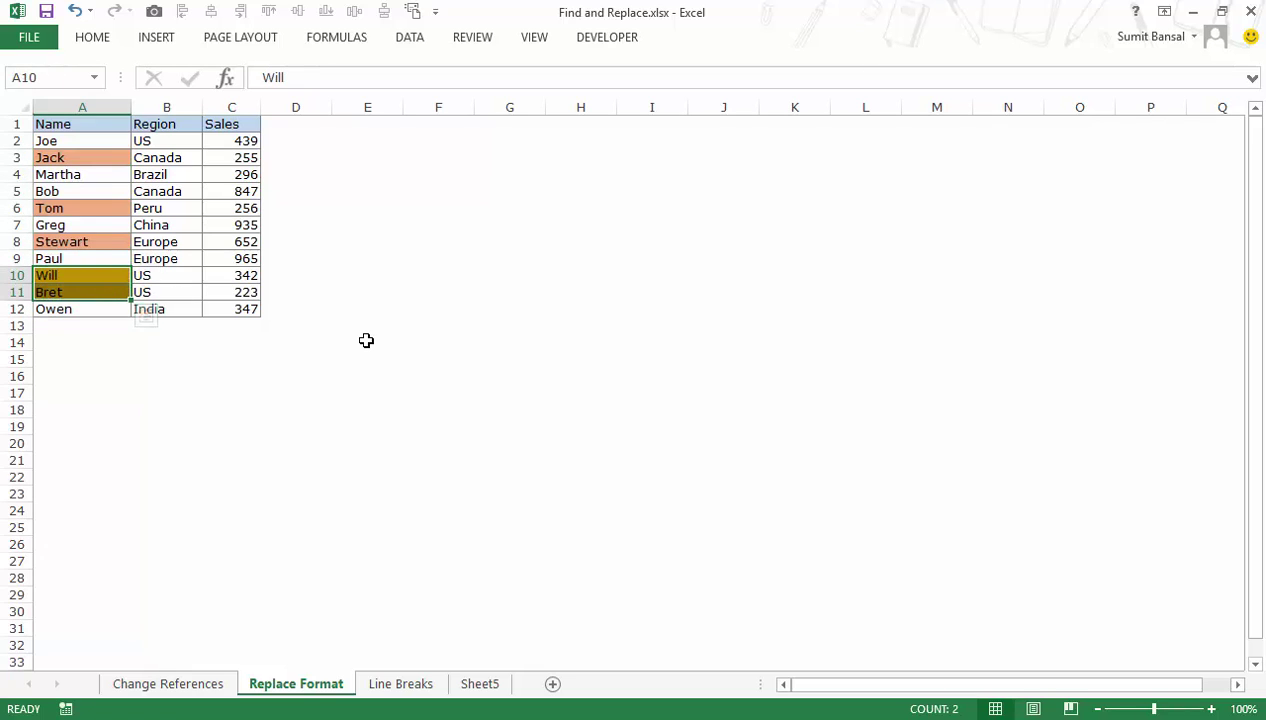
{"action": "left_click", "coordinate": [285, 374]}
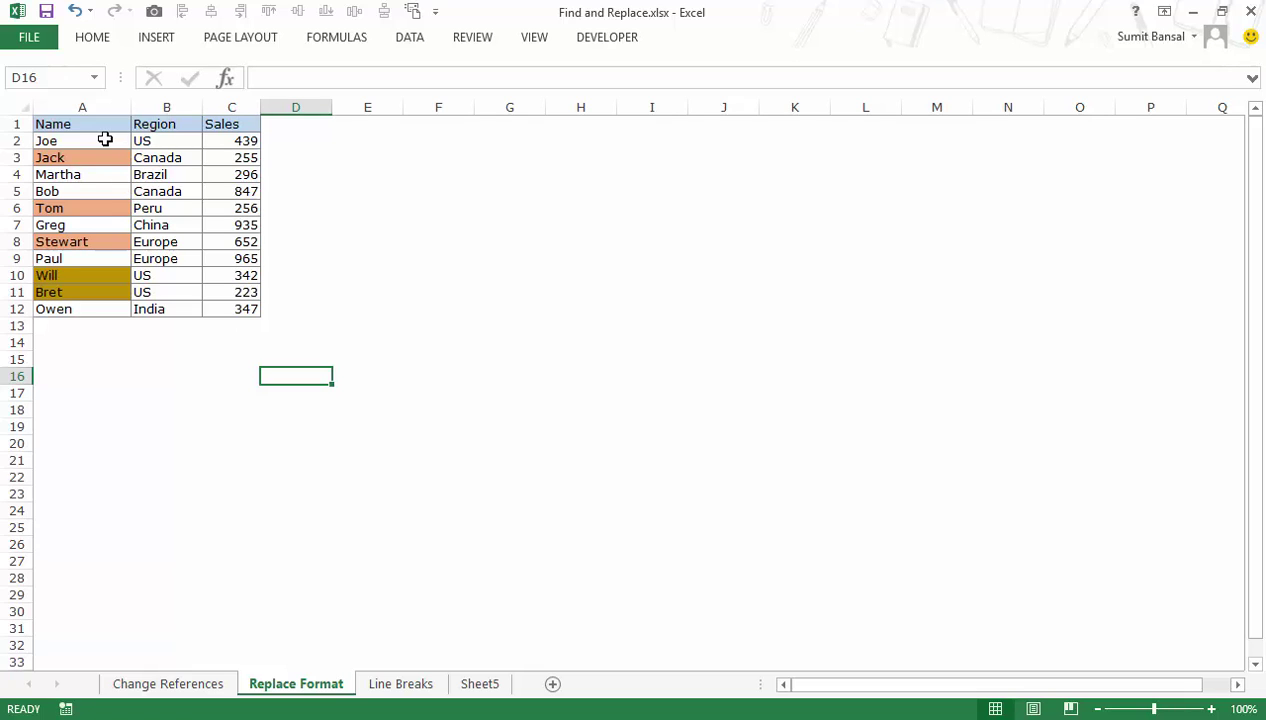
Start a find and replace on A2:A12 and clear both the search text and the replacement text.
{"action": "left_click_drag", "start_coordinate": [105, 140], "coordinate": [93, 306]}
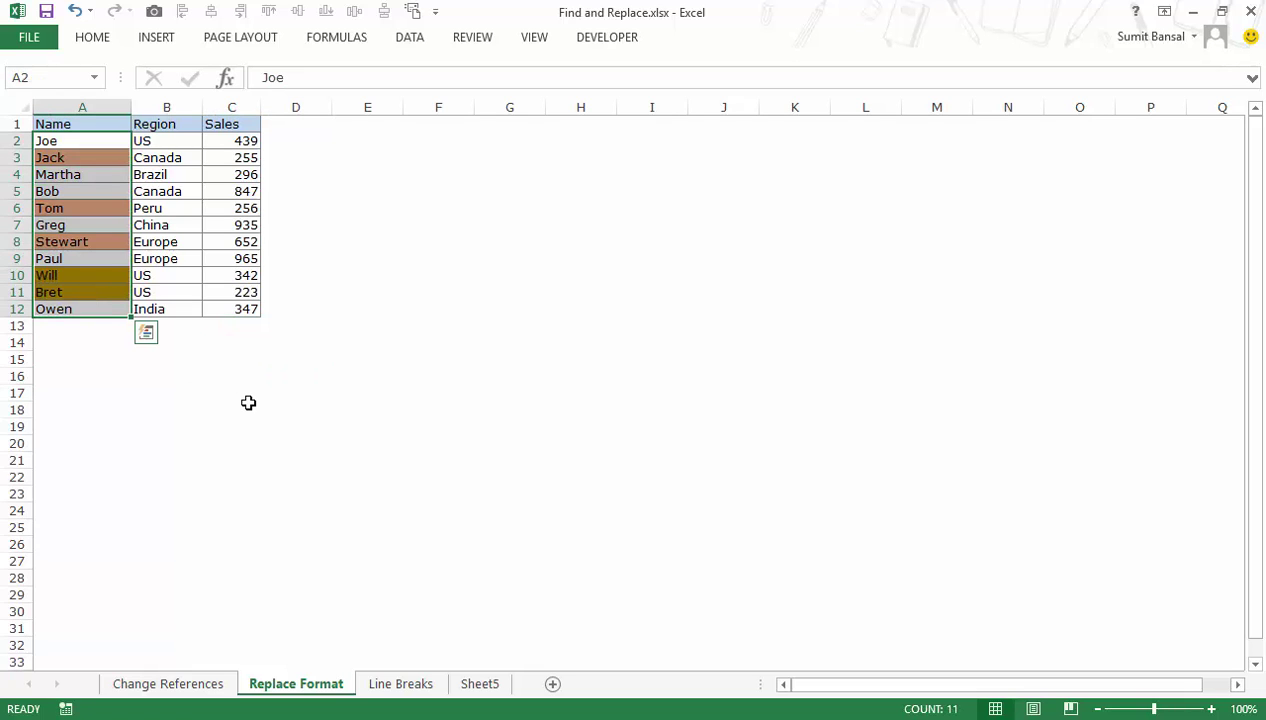
{"action": "key", "text": "ctrl+h"}
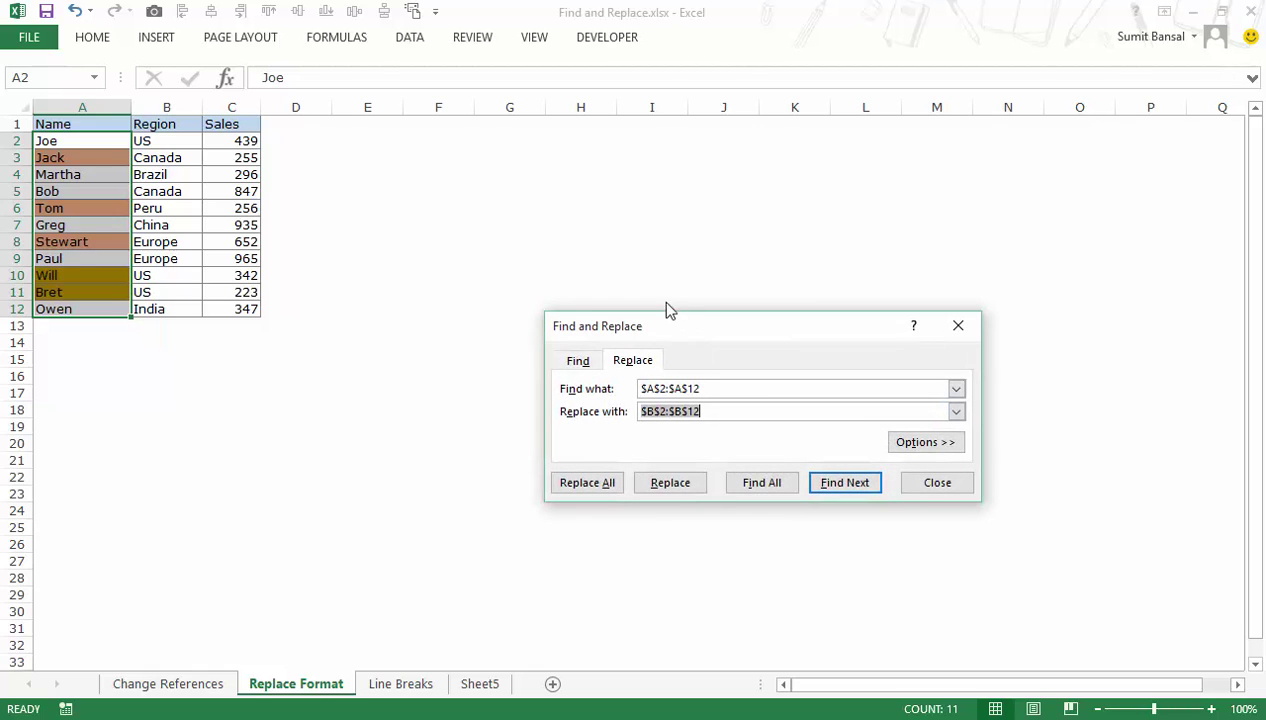
{"action": "left_click_drag", "start_coordinate": [667, 320], "coordinate": [643, 253]}
{"action": "left_click", "coordinate": [522, 265]}
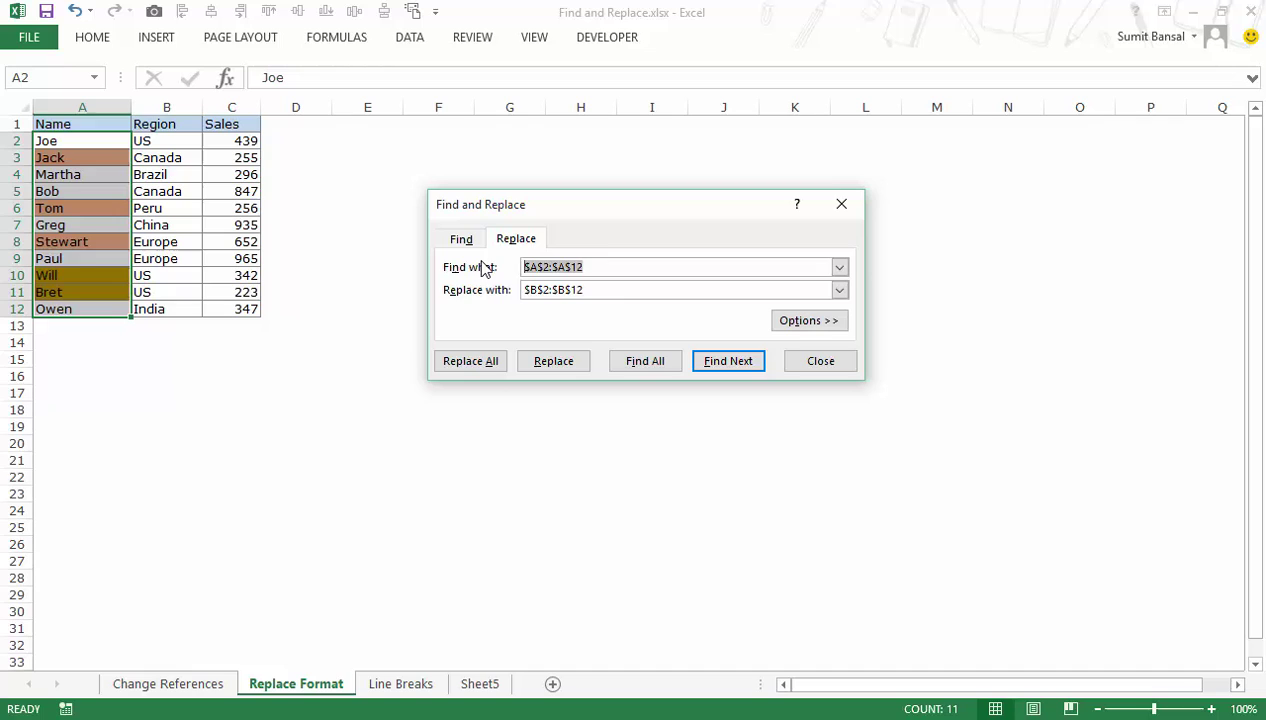
{"action": "key", "text": "BackSpace"}
{"action": "left_click_drag", "start_coordinate": [611, 291], "coordinate": [497, 295]}
{"action": "key", "text": "BackSpace"}
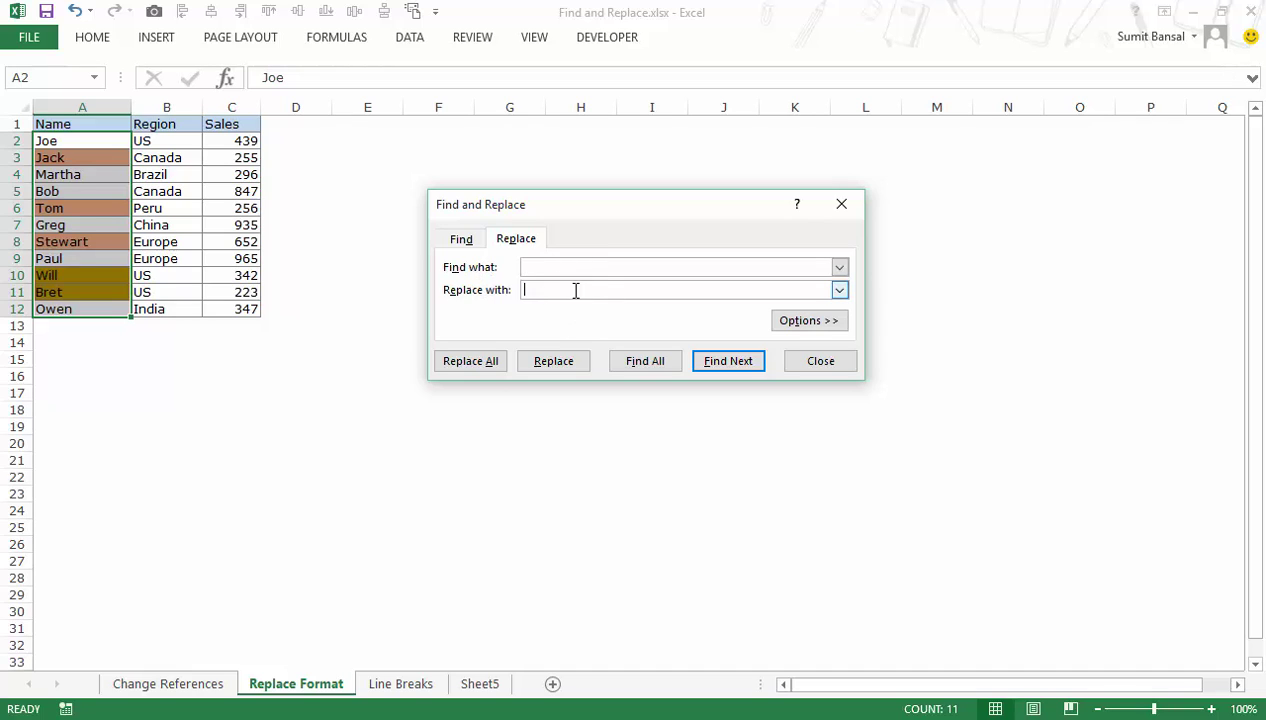
Expand the find and replace options and take the format to find from the gold-filled cell A10.
{"action": "left_click", "coordinate": [801, 324]}
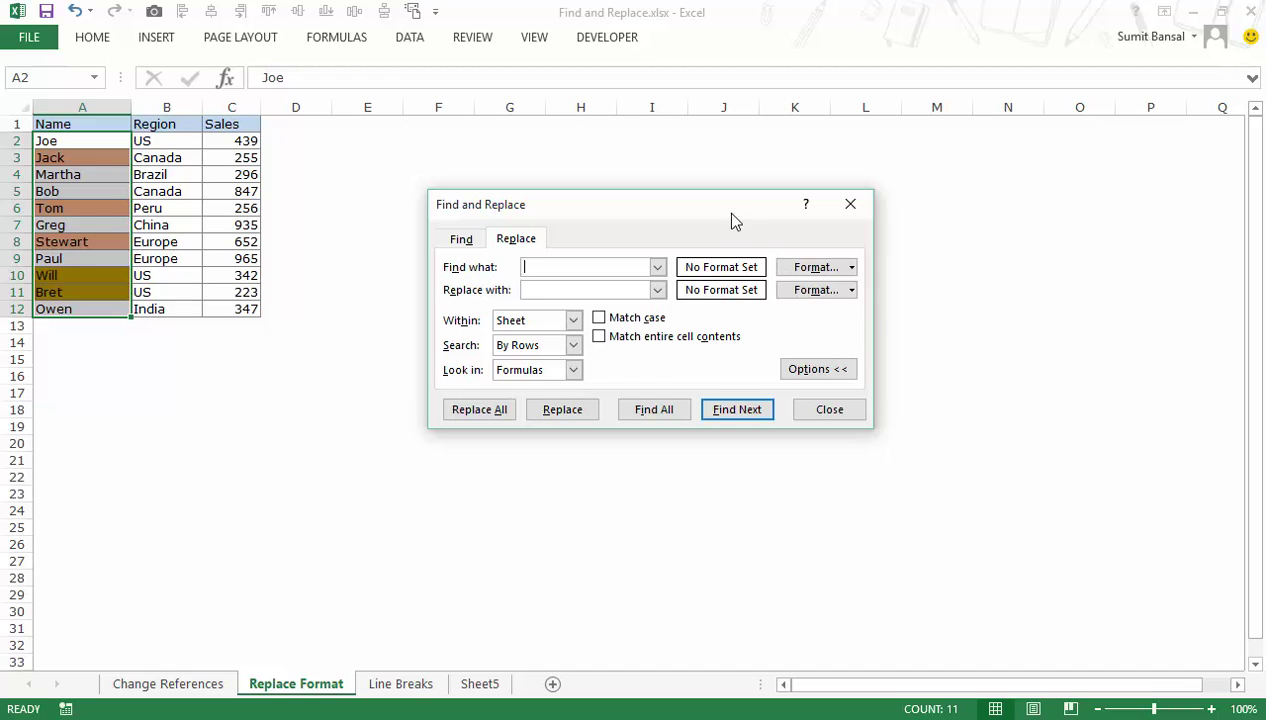
{"action": "left_click_drag", "start_coordinate": [731, 220], "coordinate": [674, 166]}
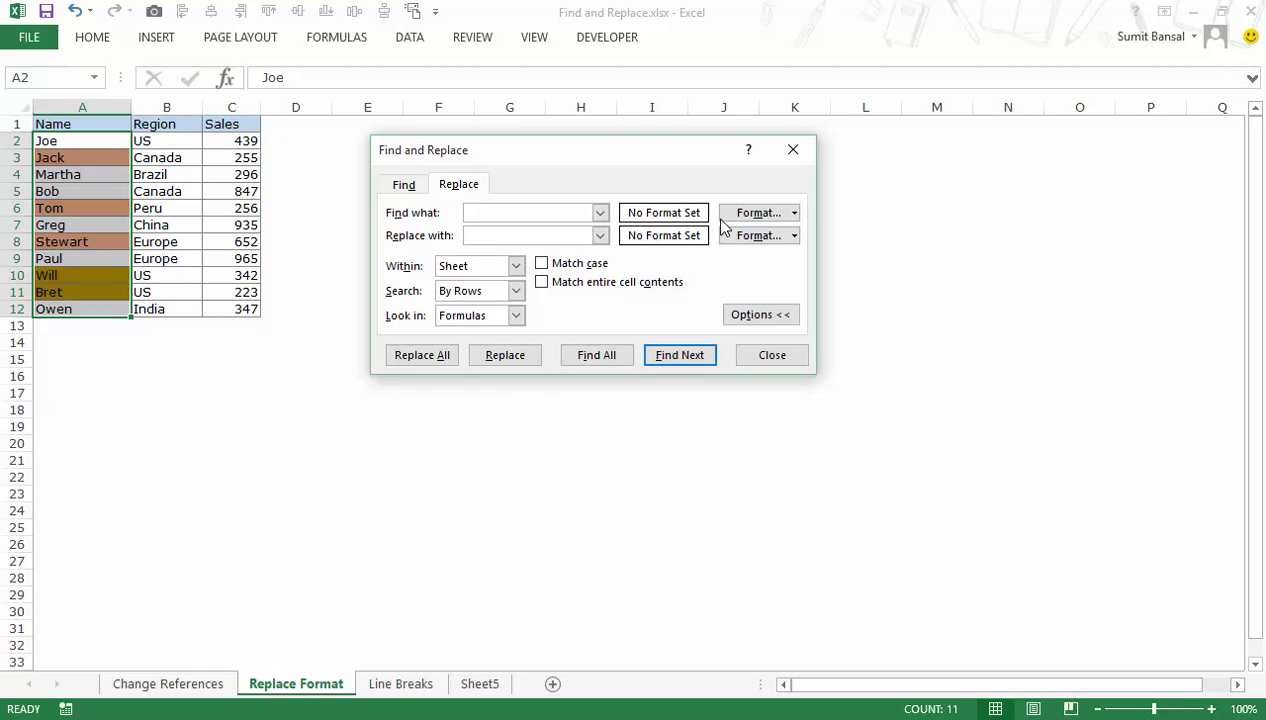
{"action": "left_click", "coordinate": [795, 213]}
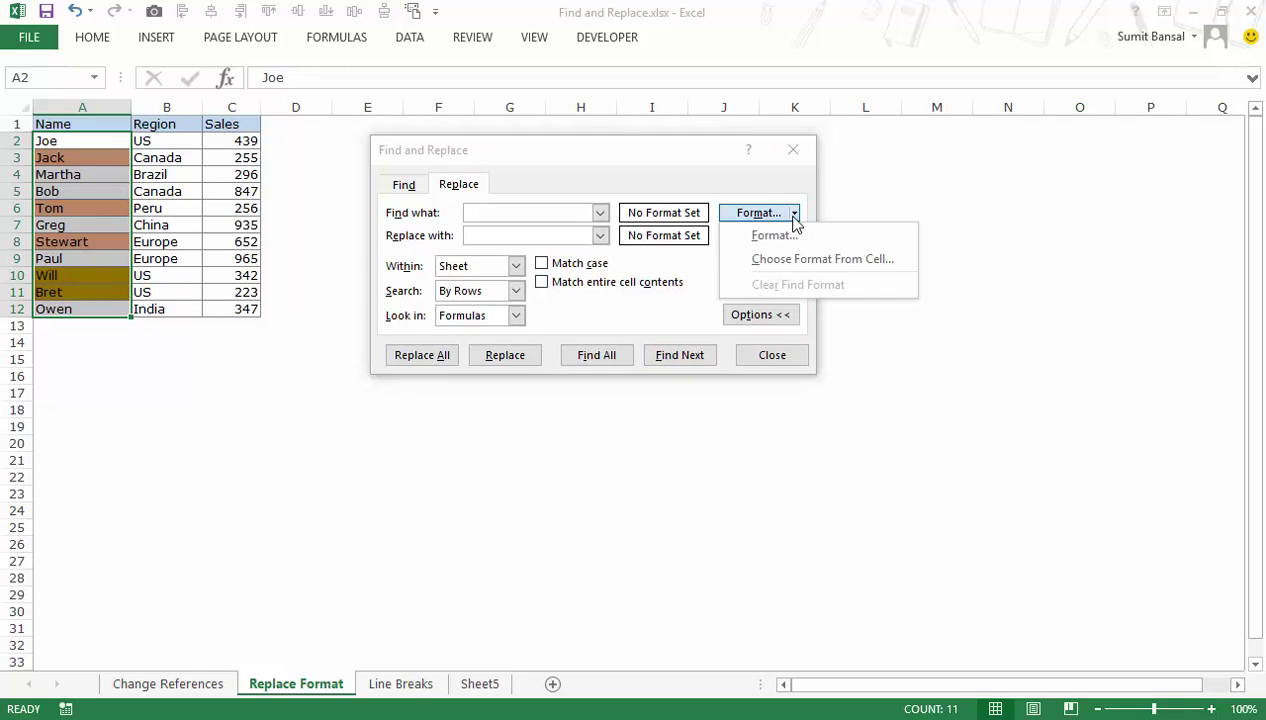
{"action": "left_click", "coordinate": [835, 265]}
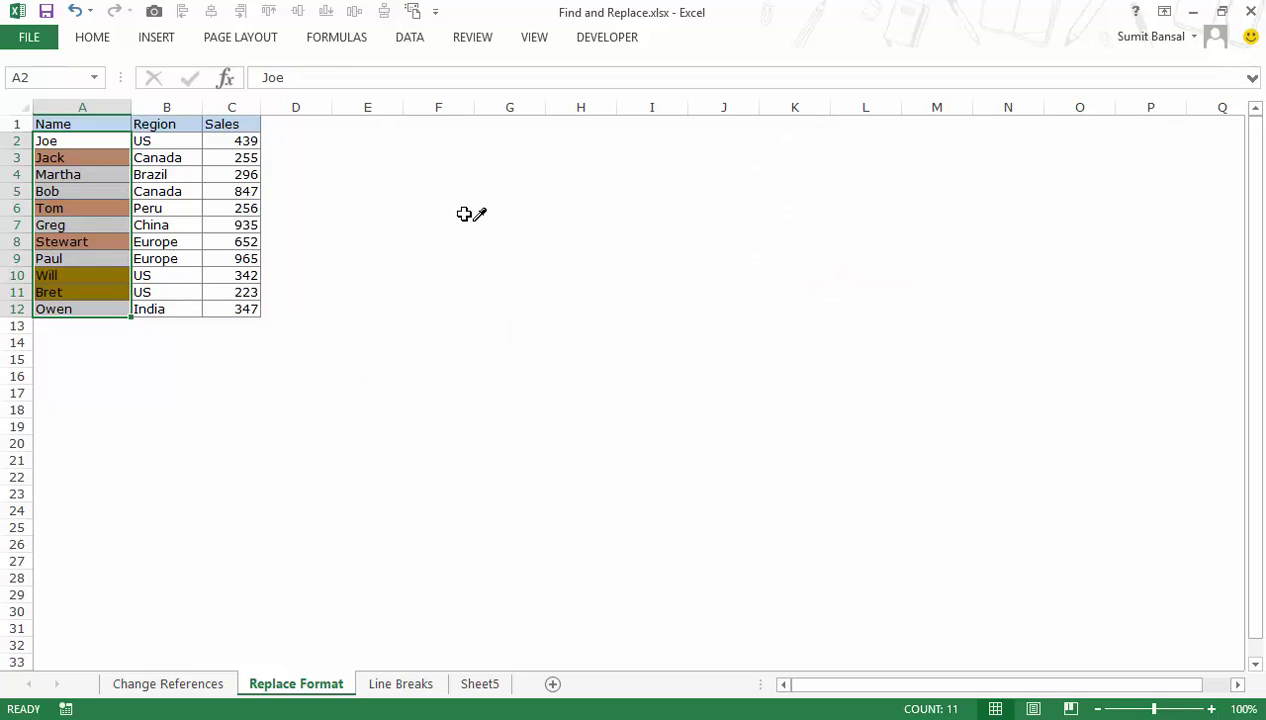
{"action": "left_click", "coordinate": [76, 274]}
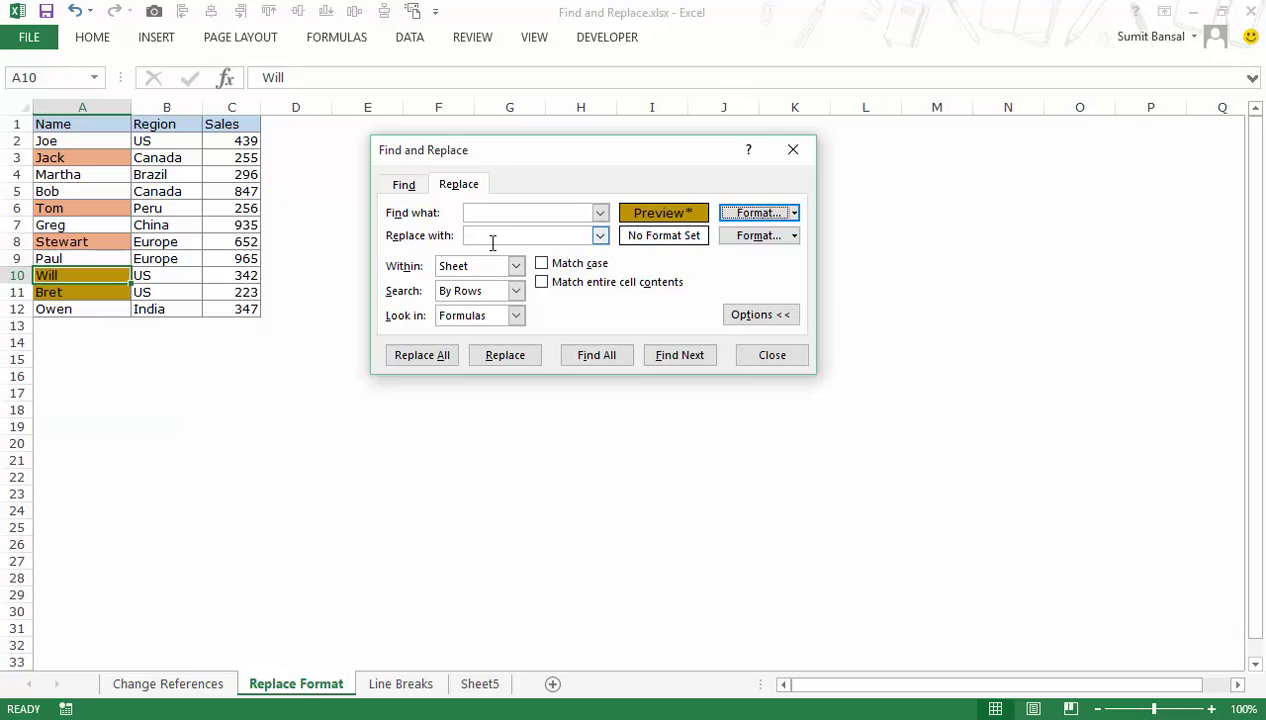
Take the replacement format from the orange-filled cell A8.
{"action": "left_click", "coordinate": [794, 237]}
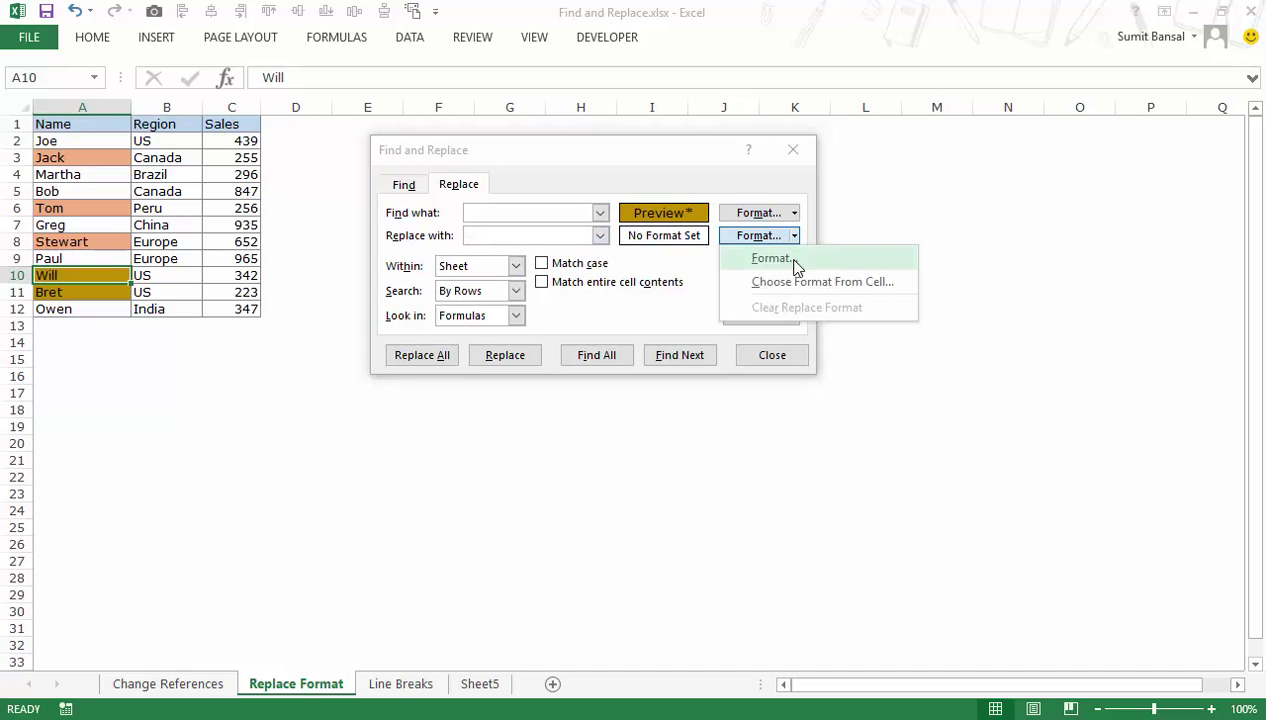
{"action": "left_click", "coordinate": [797, 282]}
{"action": "left_click", "coordinate": [100, 241]}
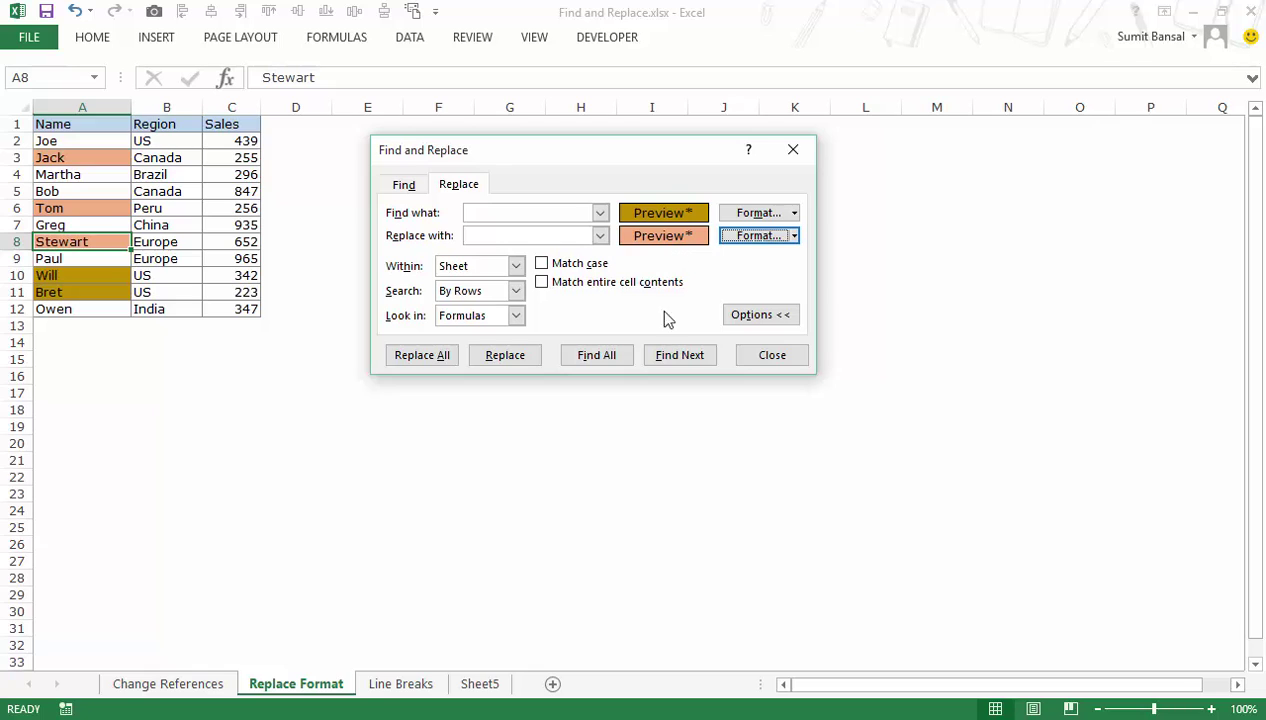
Find all gold-filled cells and replace their format with the orange fill, closing the find and replace dialog.
{"action": "left_click", "coordinate": [620, 358]}
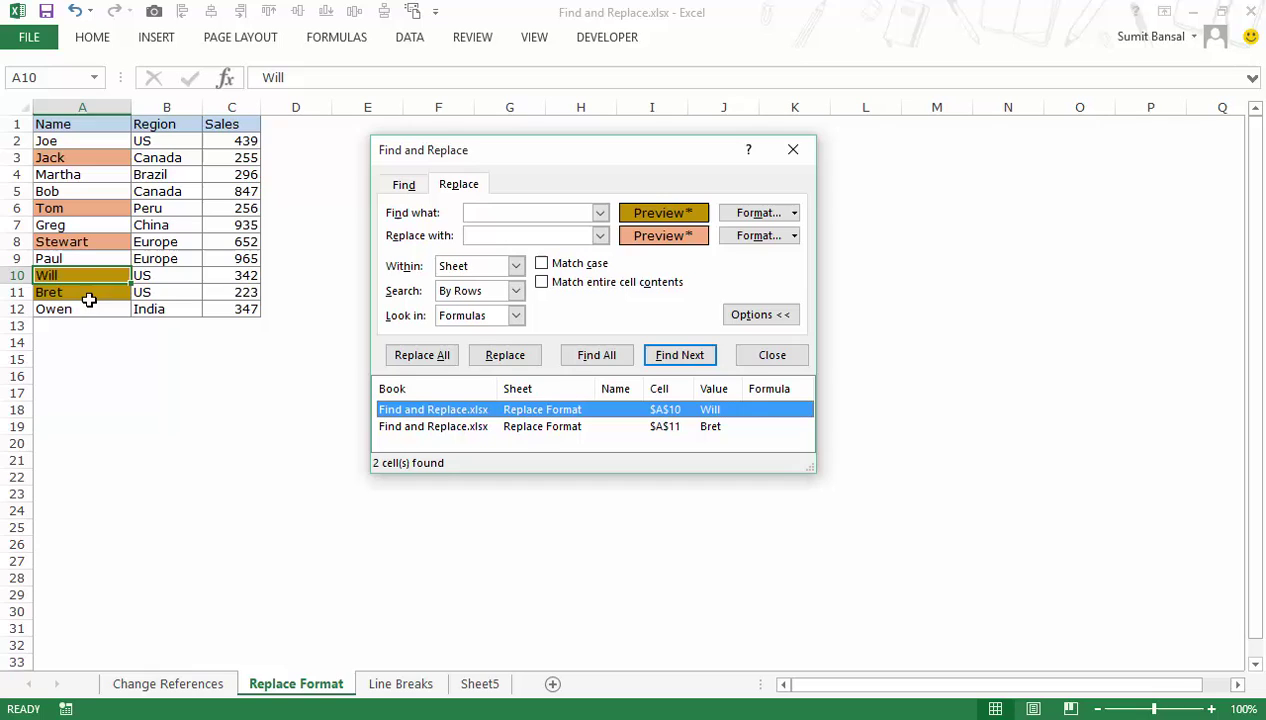
{"action": "left_click", "coordinate": [437, 362]}
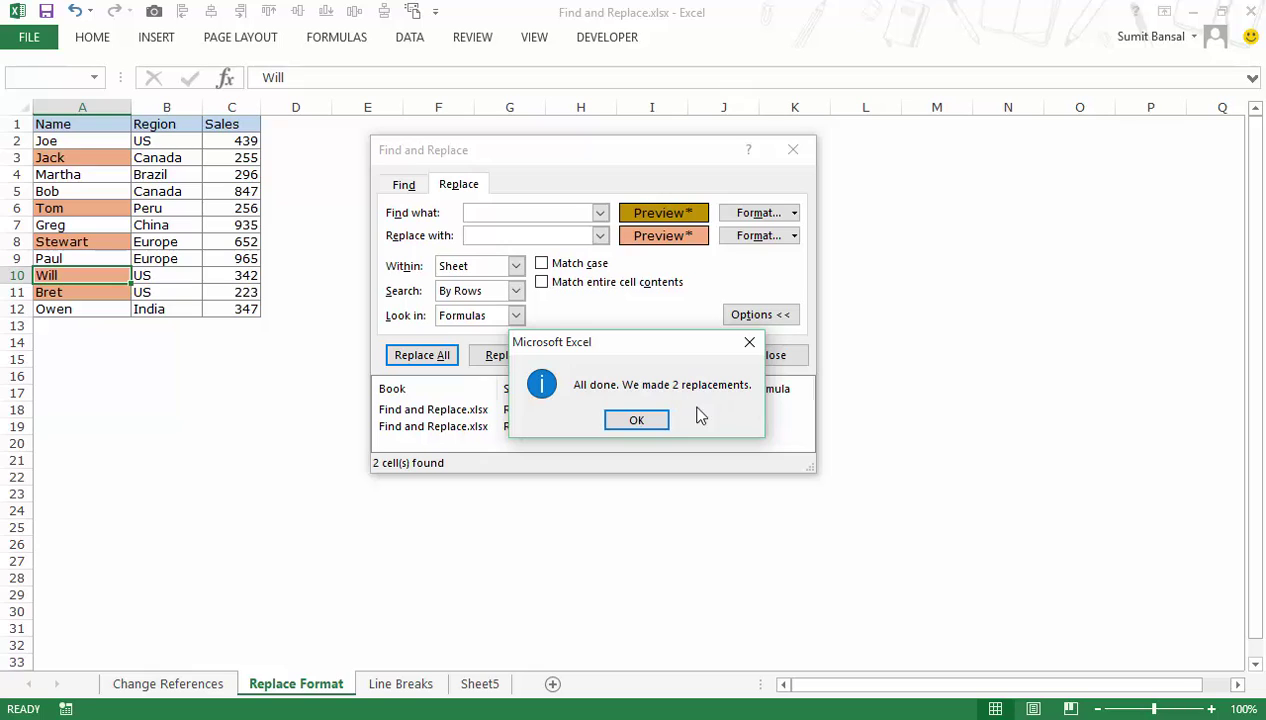
{"action": "left_click", "coordinate": [637, 420]}
{"action": "left_click", "coordinate": [792, 150]}
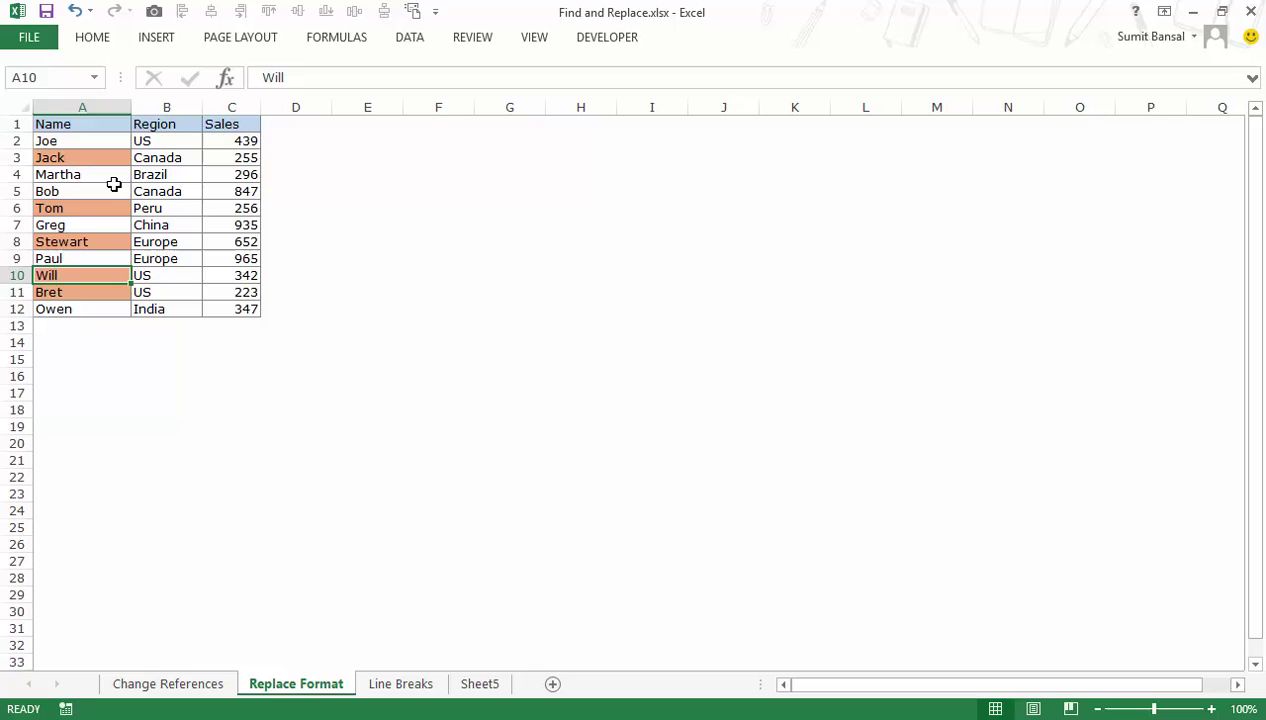
Switch to the Line Breaks sheet and insert a line break before "dog" in cell A1.
{"action": "left_click", "coordinate": [418, 686]}
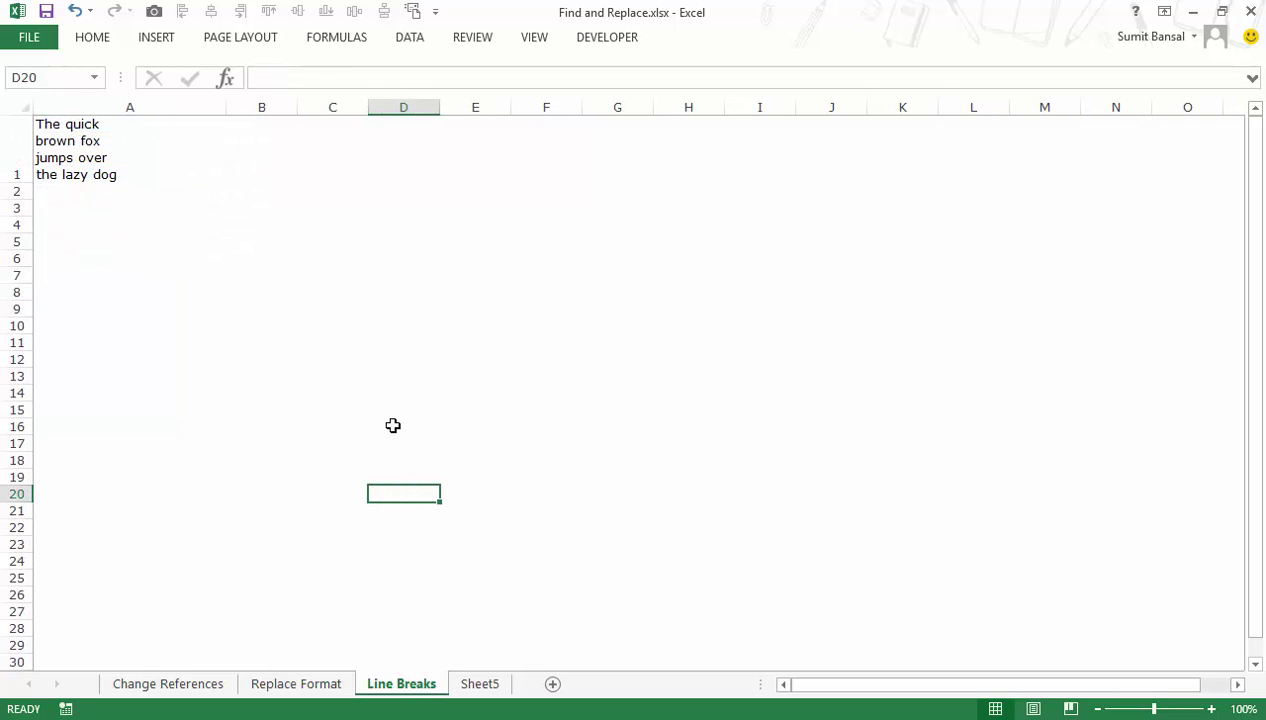
{"action": "double_click", "coordinate": [122, 174]}
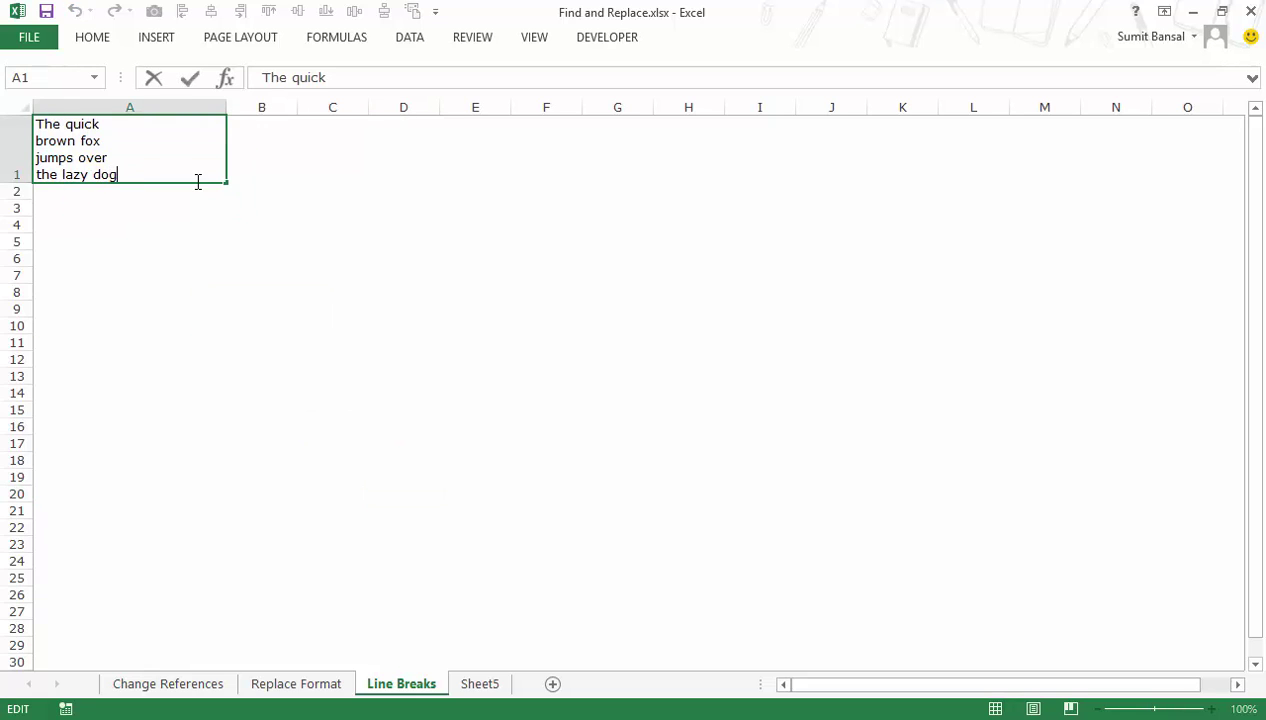
{"action": "left_click", "coordinate": [102, 124]}
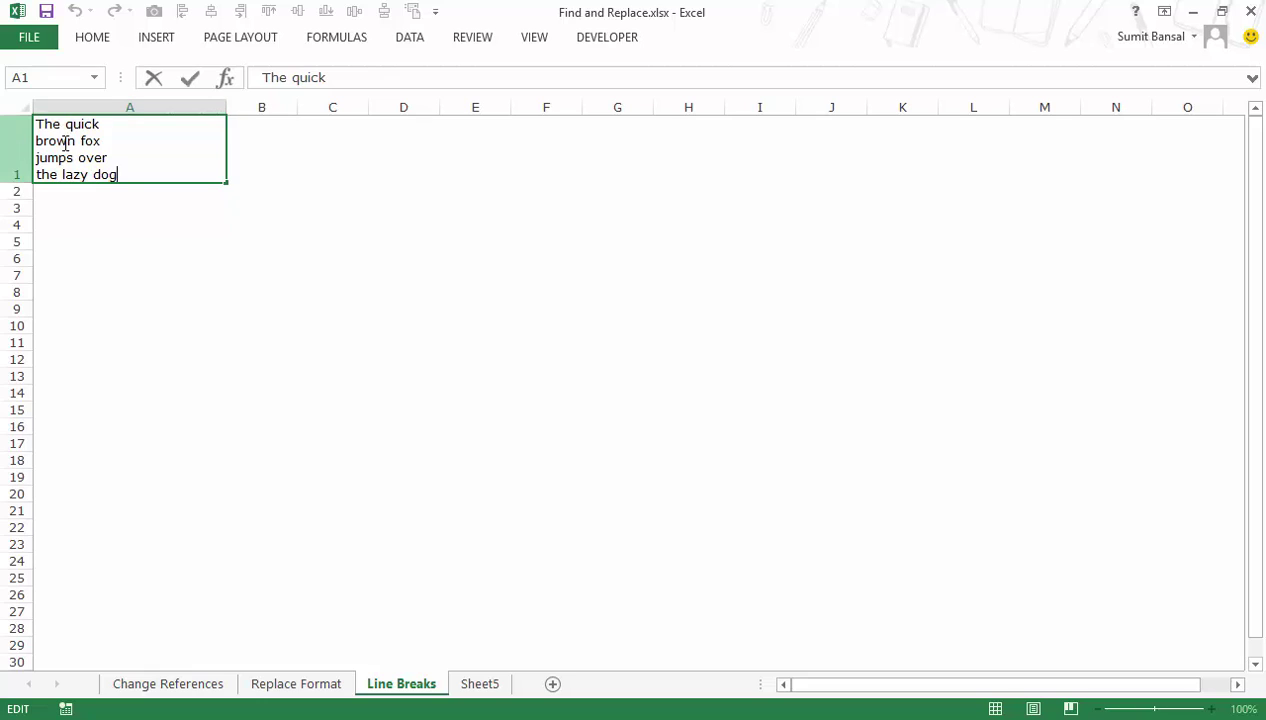
{"action": "left_click", "coordinate": [94, 174]}
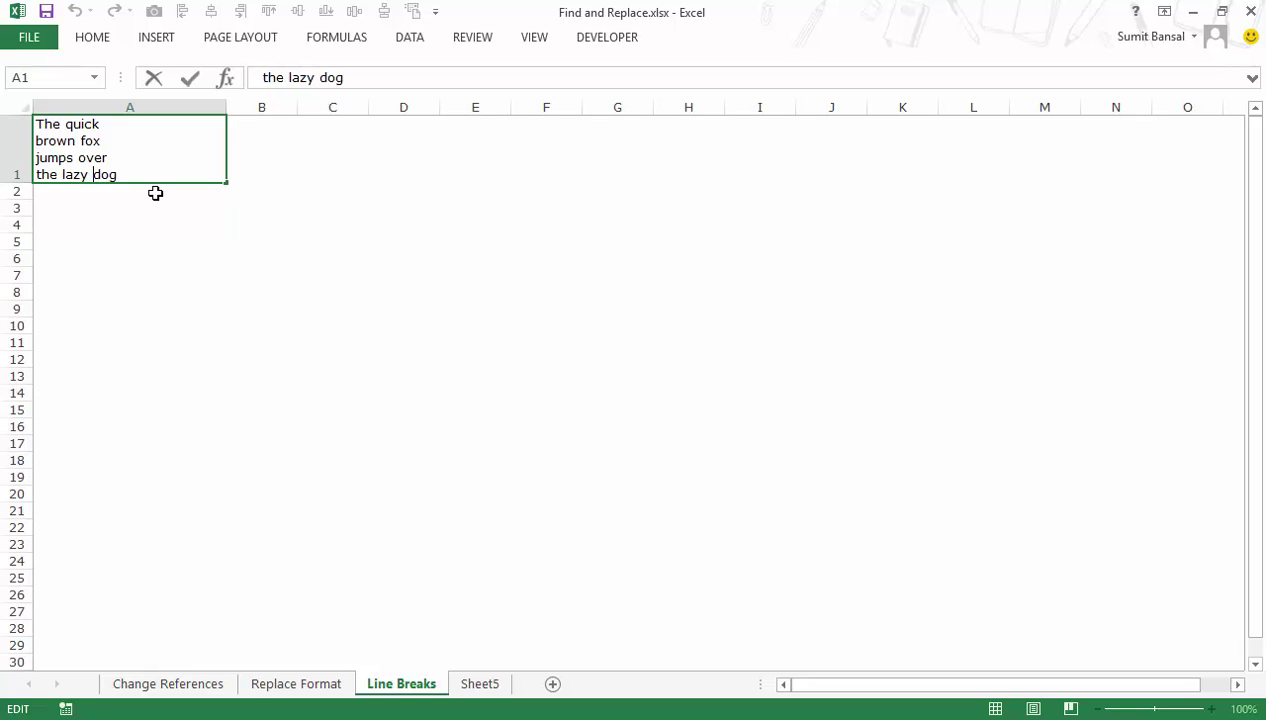
{"action": "key", "text": "alt+Return"}
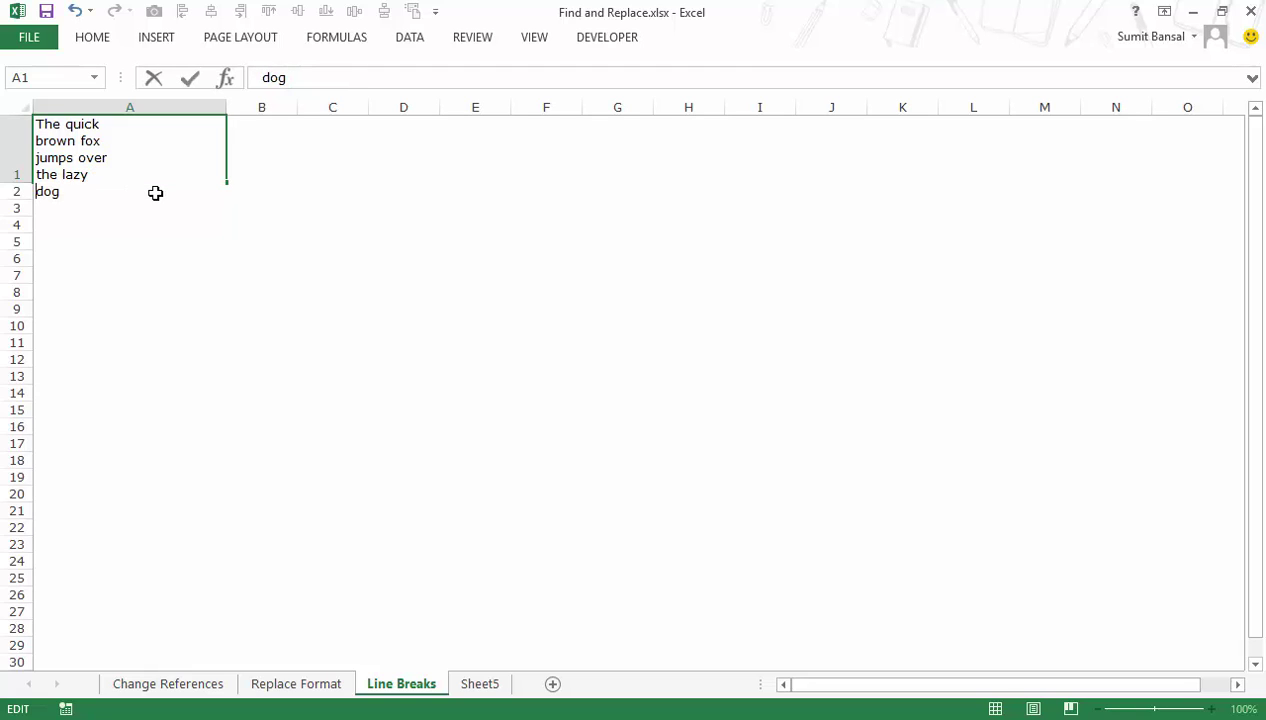
{"action": "key", "text": "Return"}
Start a find and replace on A1 and clear both the find format and the replacement format.
{"action": "left_click", "coordinate": [155, 193]}
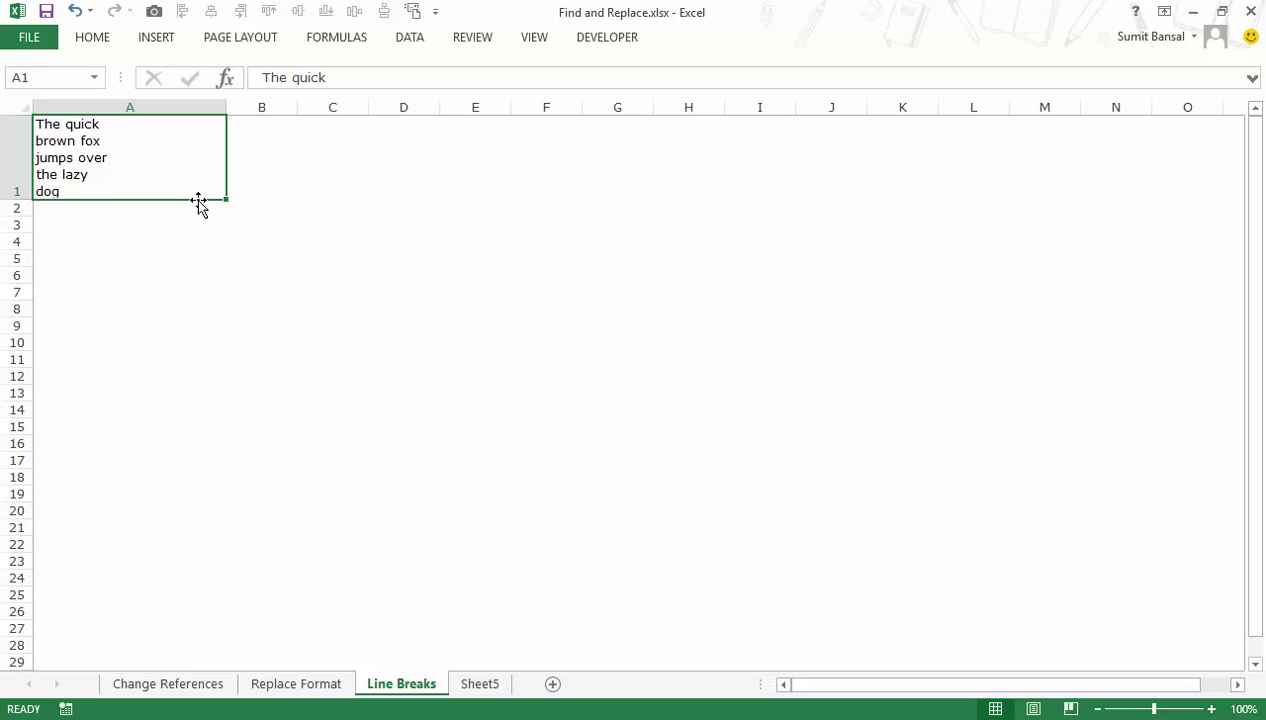
{"action": "key", "text": "ctrl+h"}
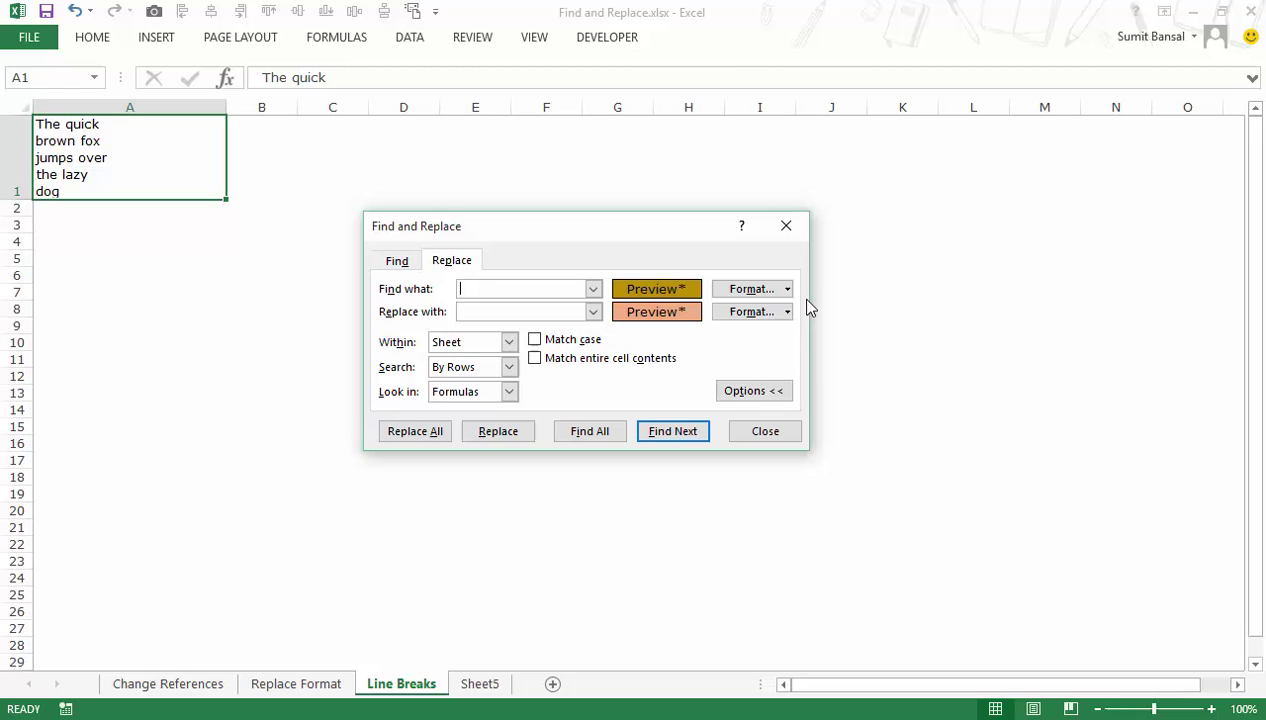
{"action": "left_click", "coordinate": [787, 289]}
{"action": "left_click", "coordinate": [800, 362]}
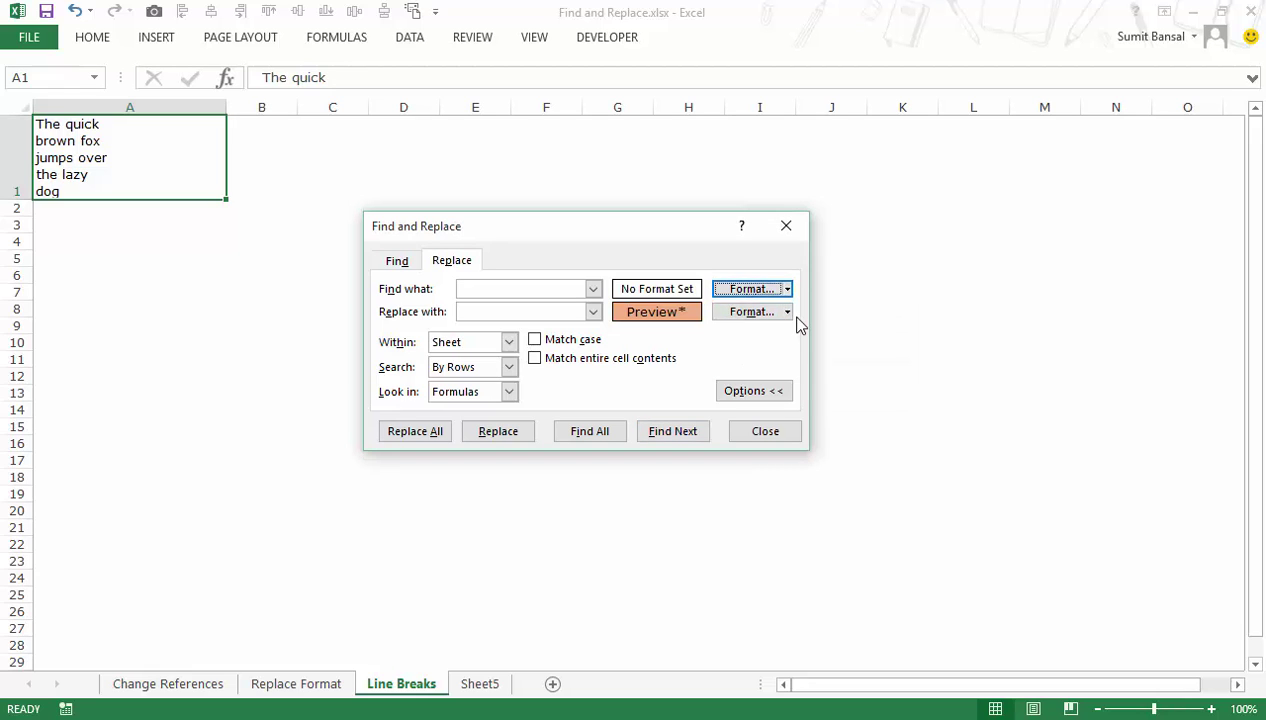
{"action": "left_click", "coordinate": [788, 312]}
{"action": "left_click", "coordinate": [785, 384]}
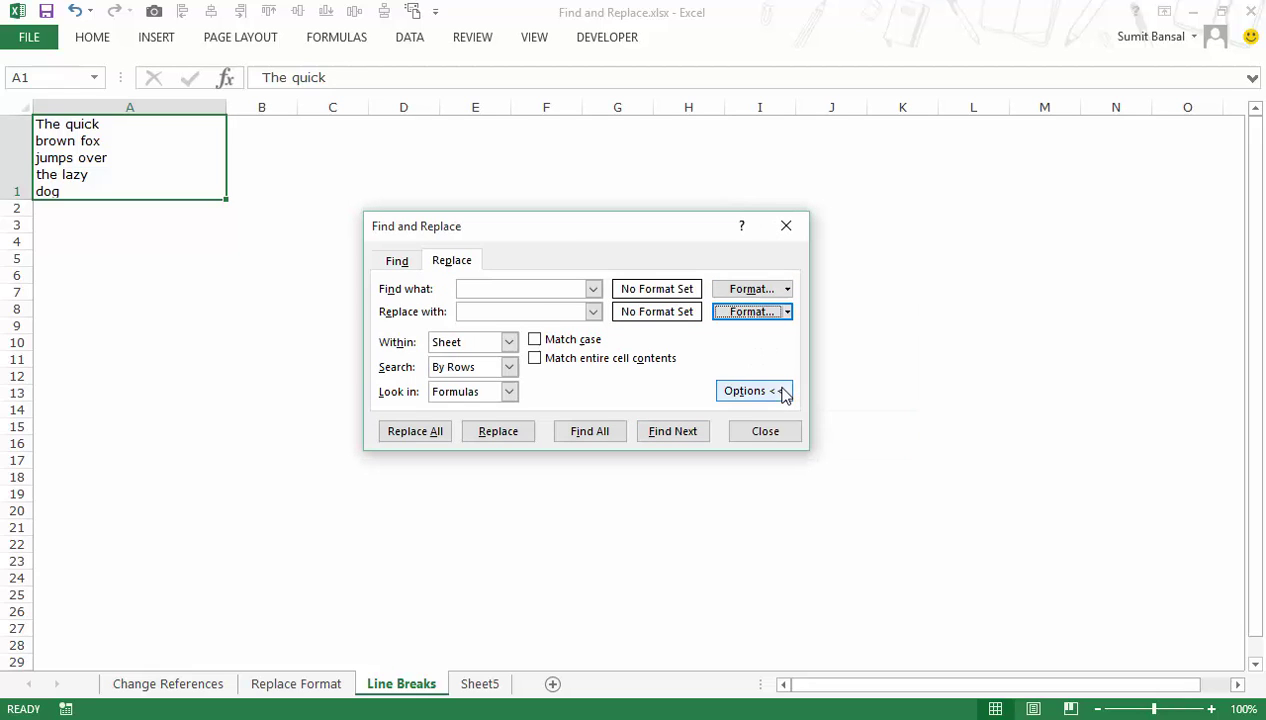
Use find and replace with the line break character to remove every line break from the text in A1.
{"action": "left_click", "coordinate": [521, 288]}
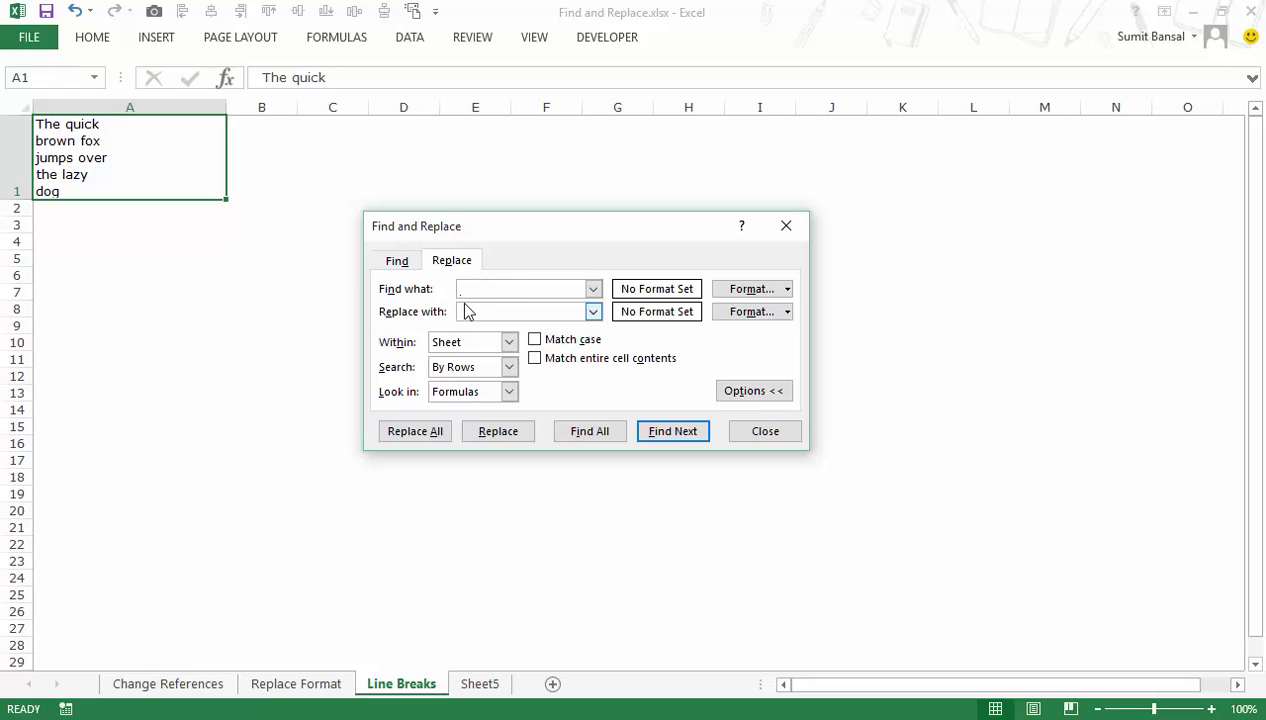
{"action": "key", "text": "ctrl+j"}
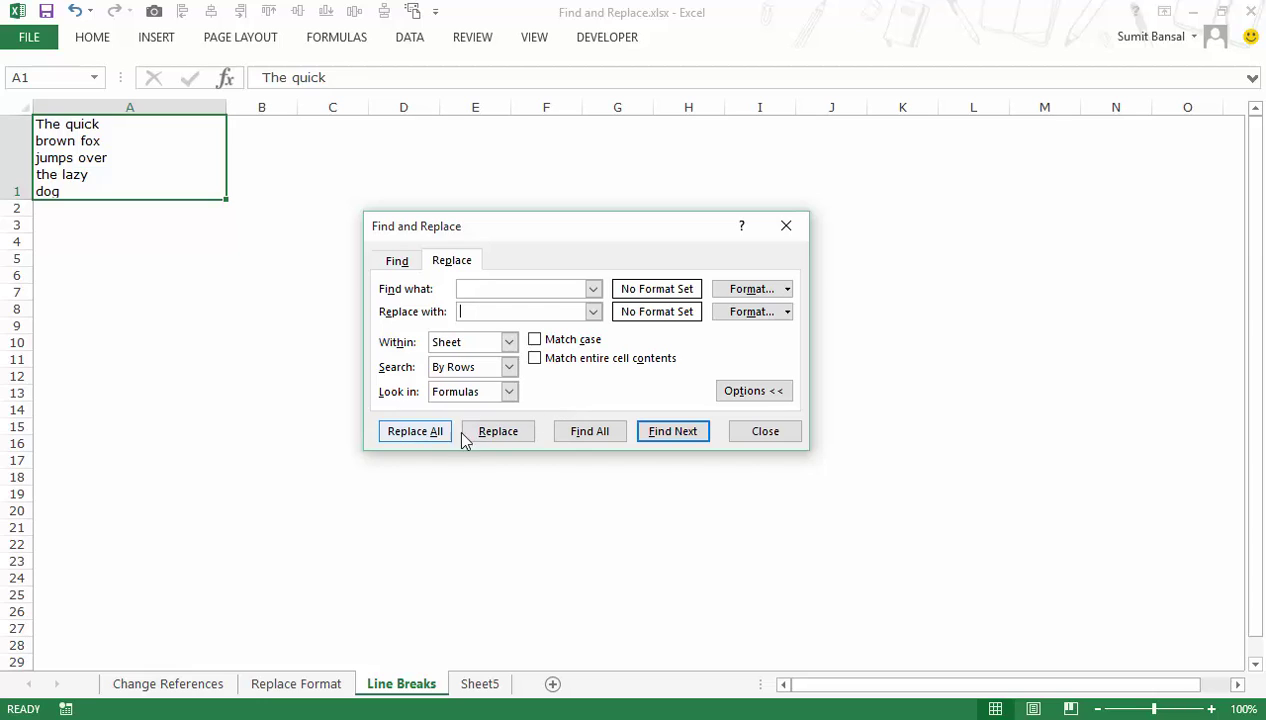
{"action": "left_click", "coordinate": [592, 436]}
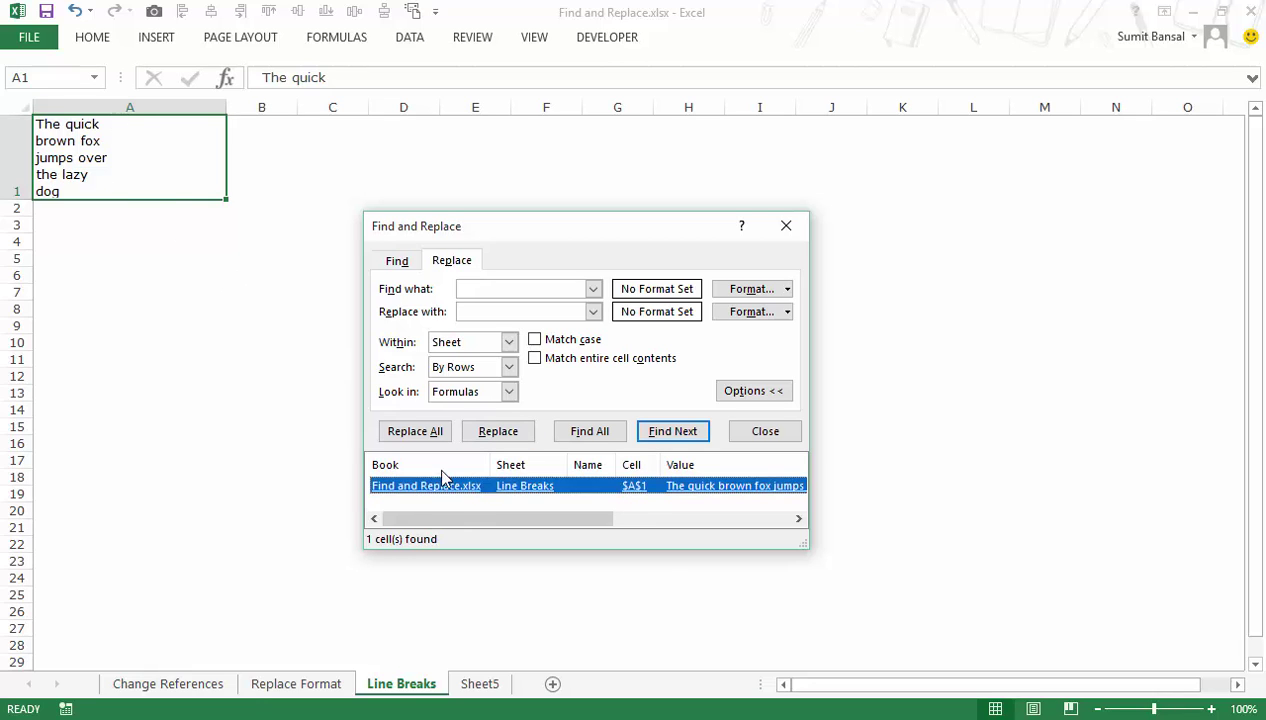
{"action": "left_click", "coordinate": [420, 437]}
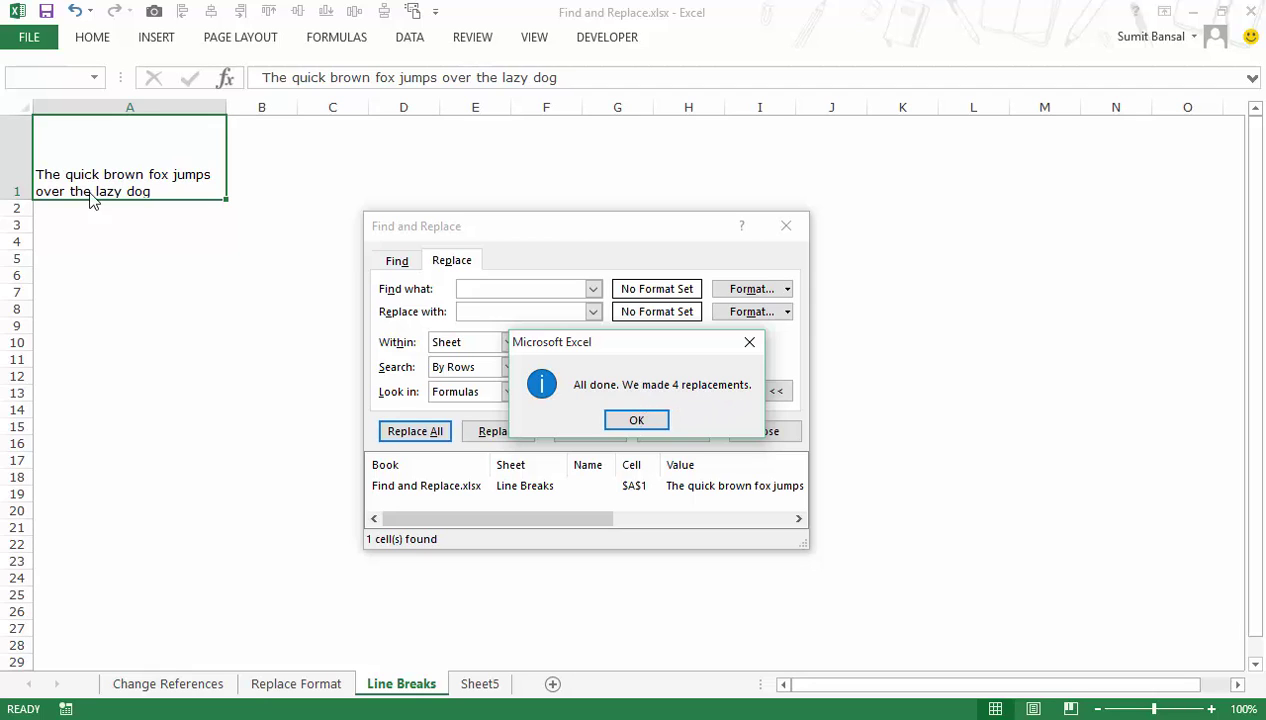
{"action": "left_click", "coordinate": [749, 342]}
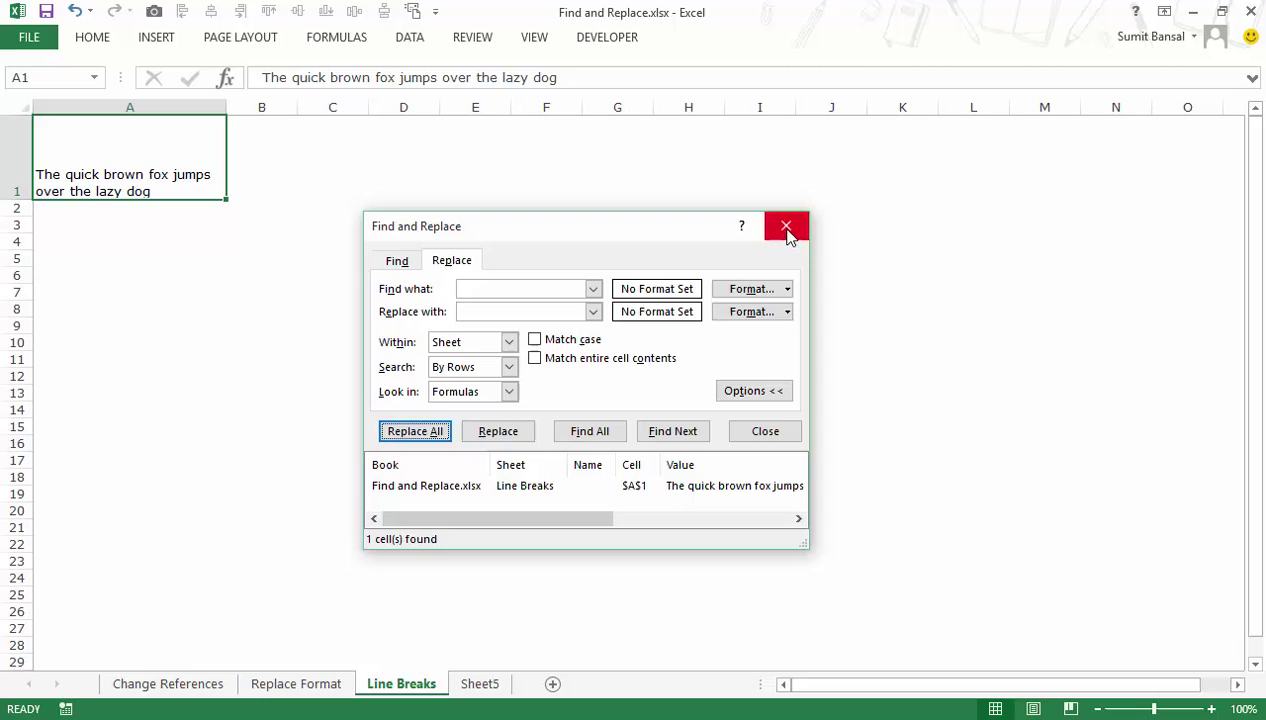
{"action": "left_click", "coordinate": [787, 228]}
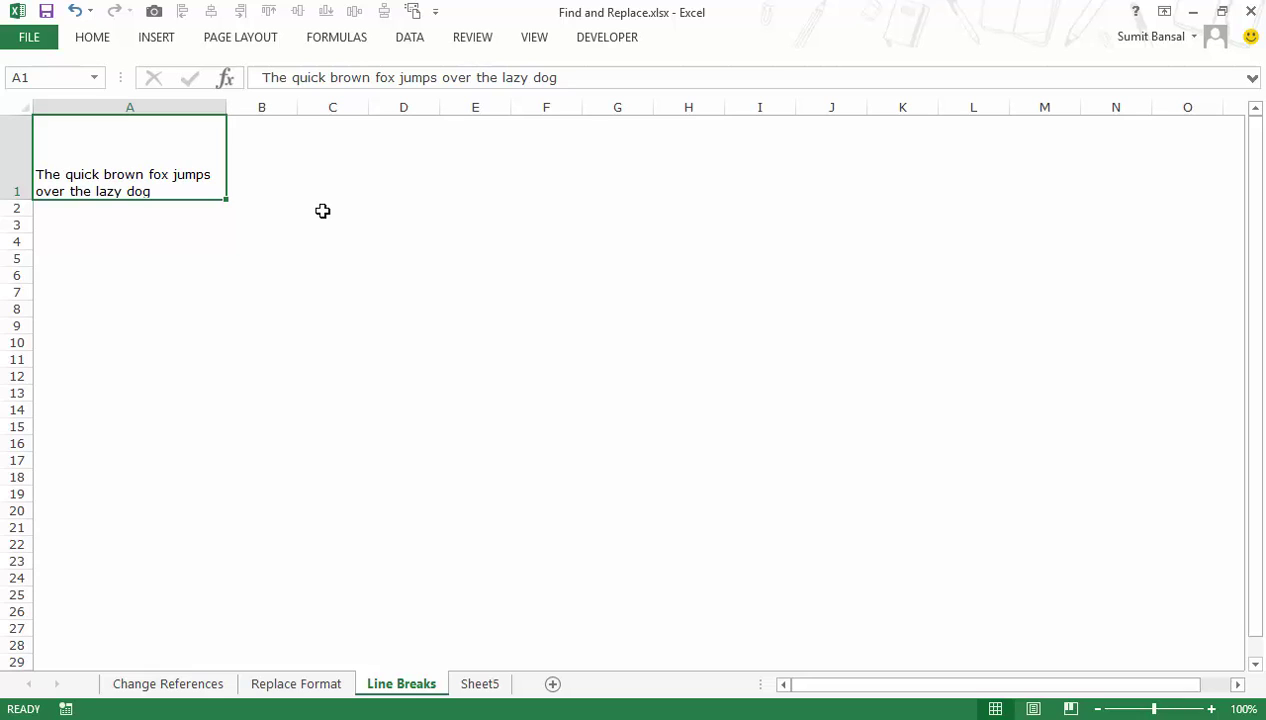
On Sheet5, start a find and replace on A2:A7 and find all matches of the wildcard text (*).
{"action": "left_click", "coordinate": [472, 683]}
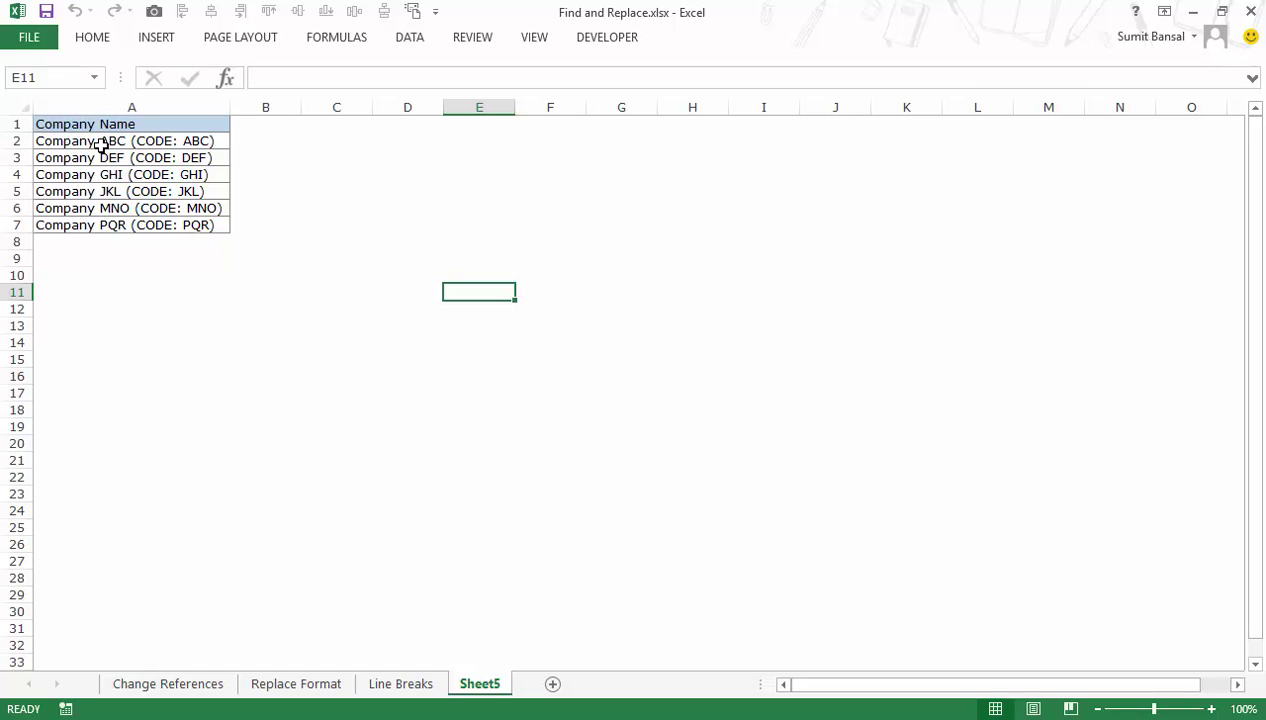
{"action": "left_click_drag", "start_coordinate": [101, 145], "coordinate": [101, 218]}
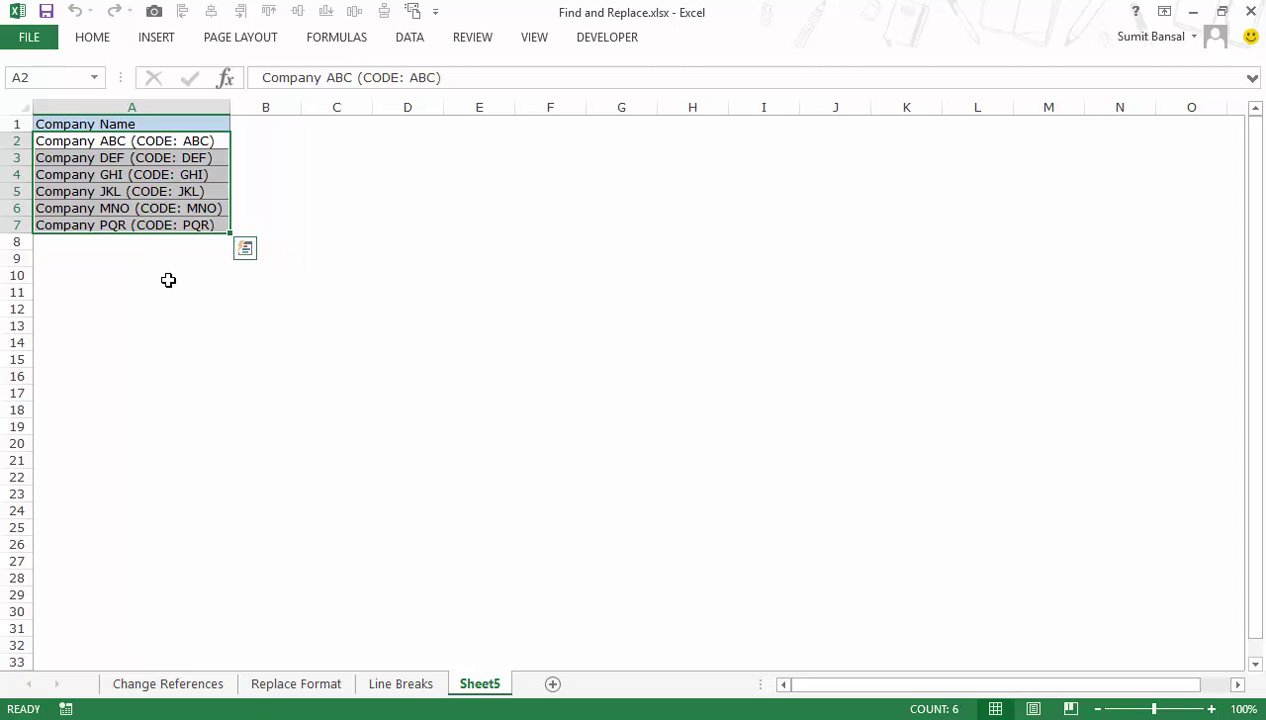
{"action": "key", "text": "ctrl+h"}
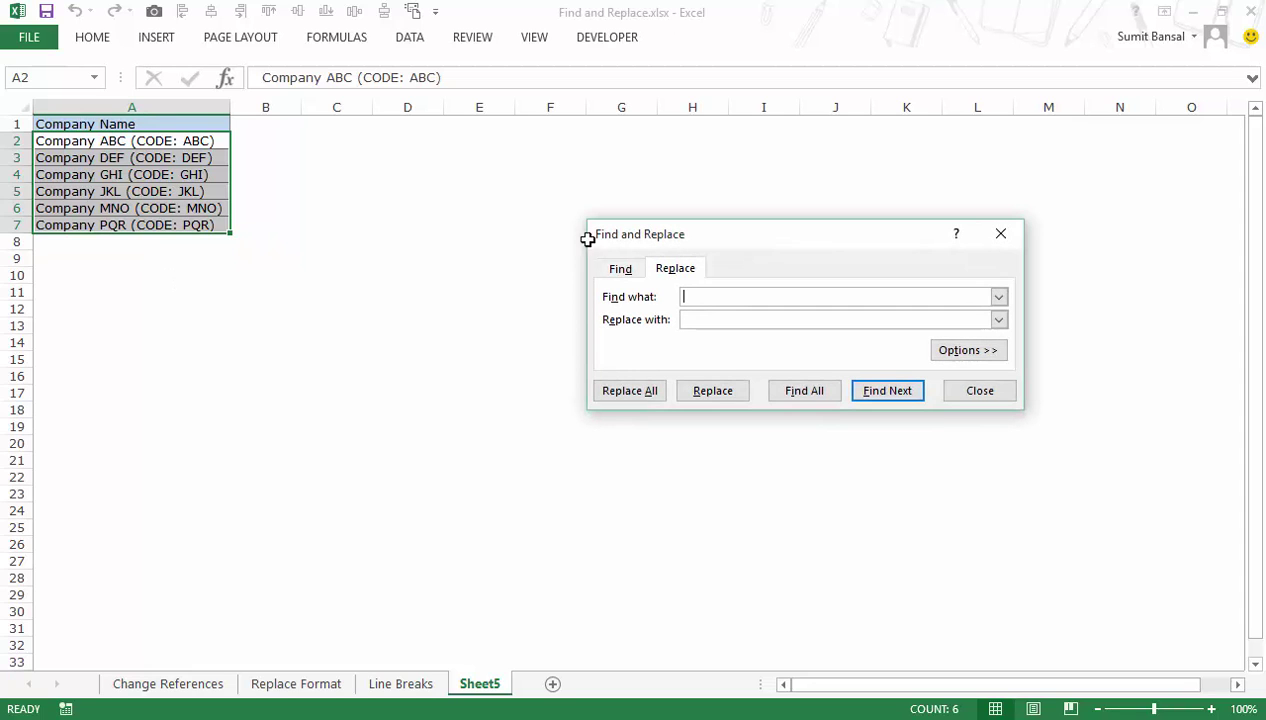
{"action": "left_click_drag", "start_coordinate": [749, 237], "coordinate": [546, 212]}
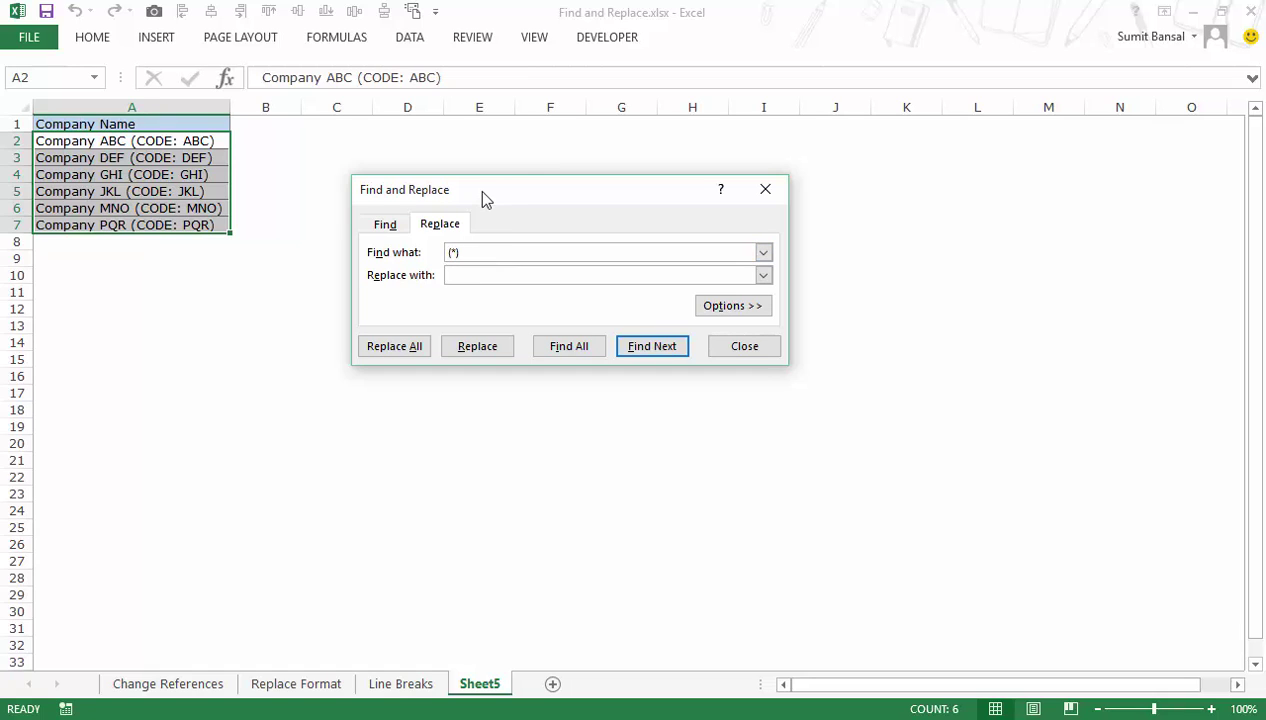
{"action": "left_click_drag", "start_coordinate": [477, 189], "coordinate": [541, 163]}
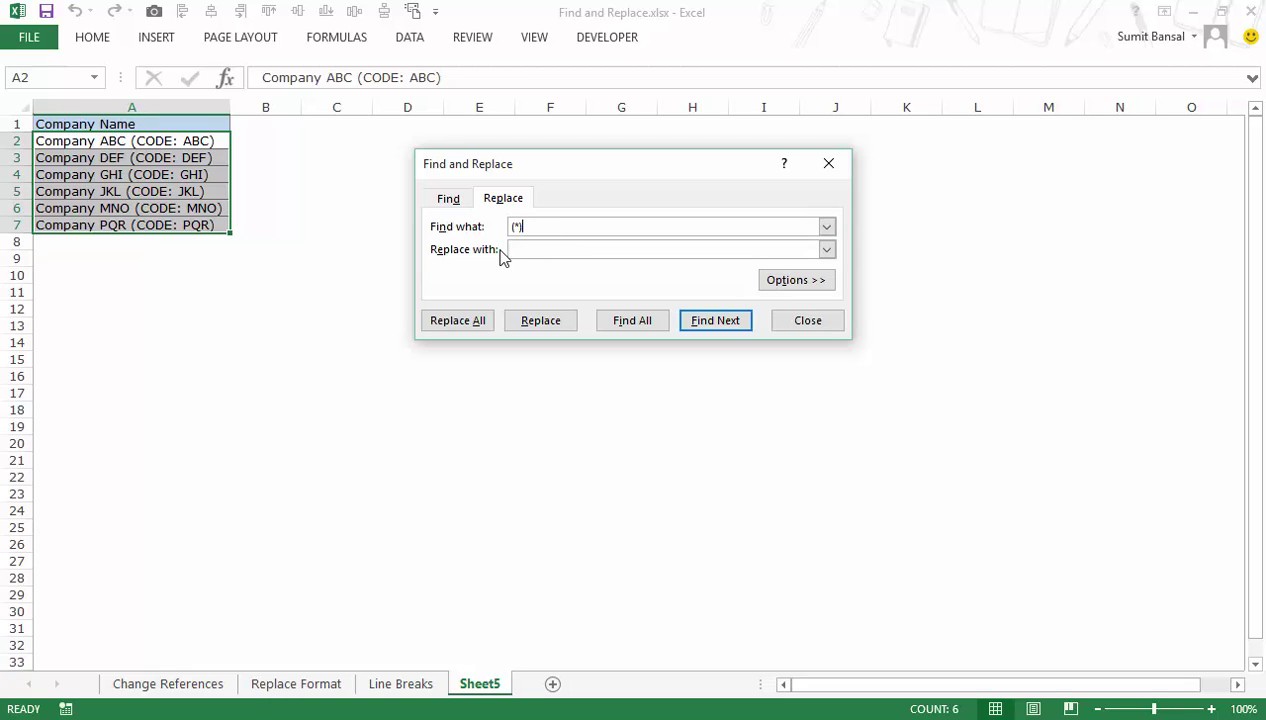
{"action": "left_click", "coordinate": [628, 321]}
{"action": "left_click_drag", "start_coordinate": [838, 433], "coordinate": [882, 574]}
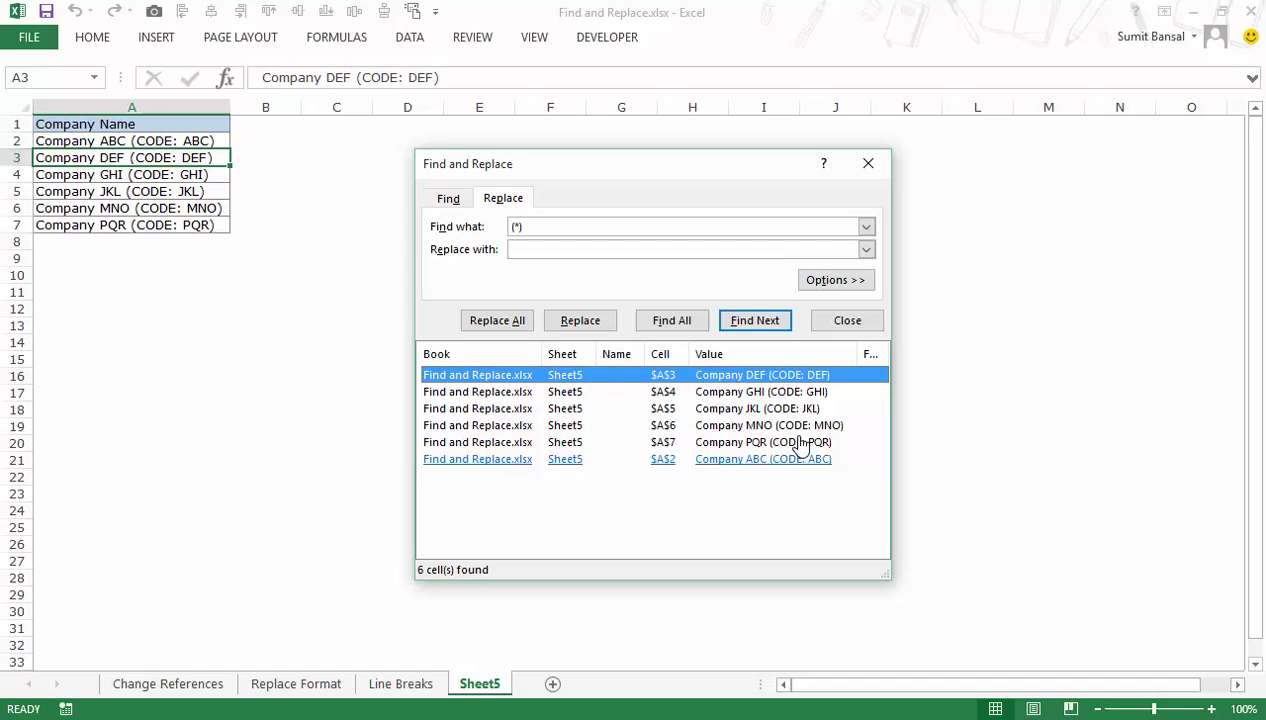
Replace all matches of (*) with nothing to strip the bracketed codes from the company names.
{"action": "left_click", "coordinate": [532, 249]}
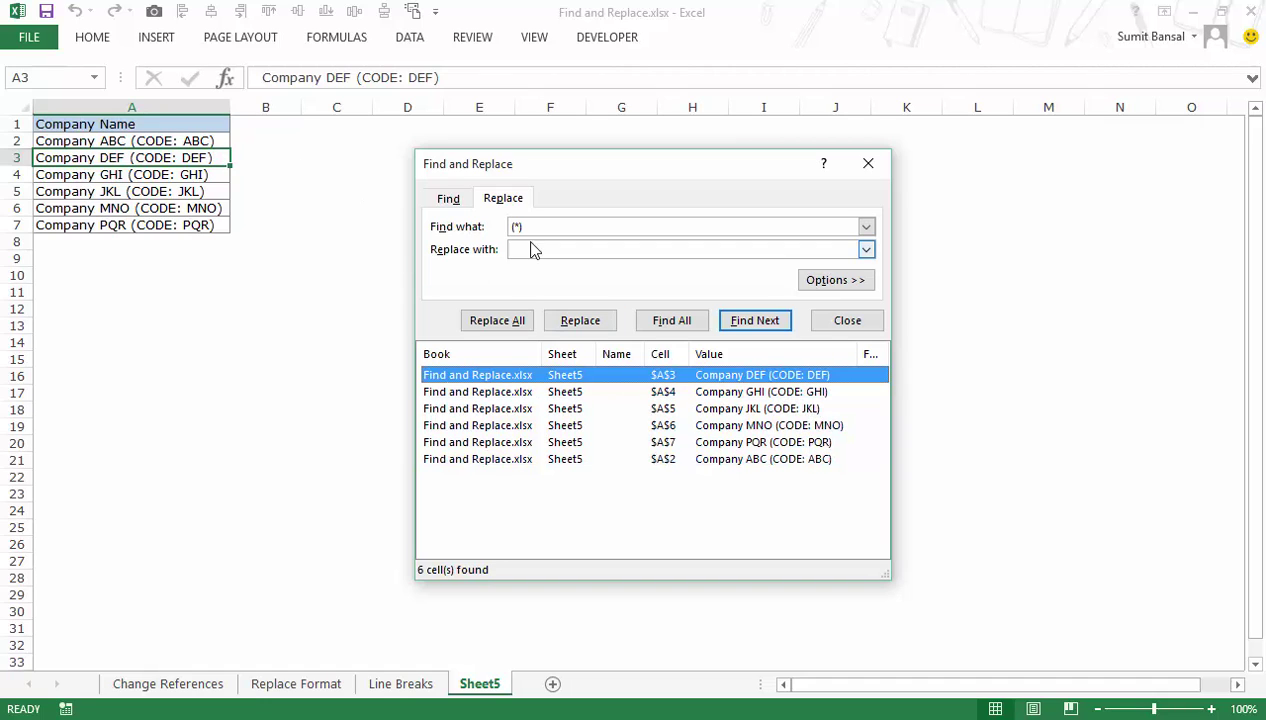
{"action": "left_click", "coordinate": [530, 227]}
{"action": "left_click", "coordinate": [515, 328]}
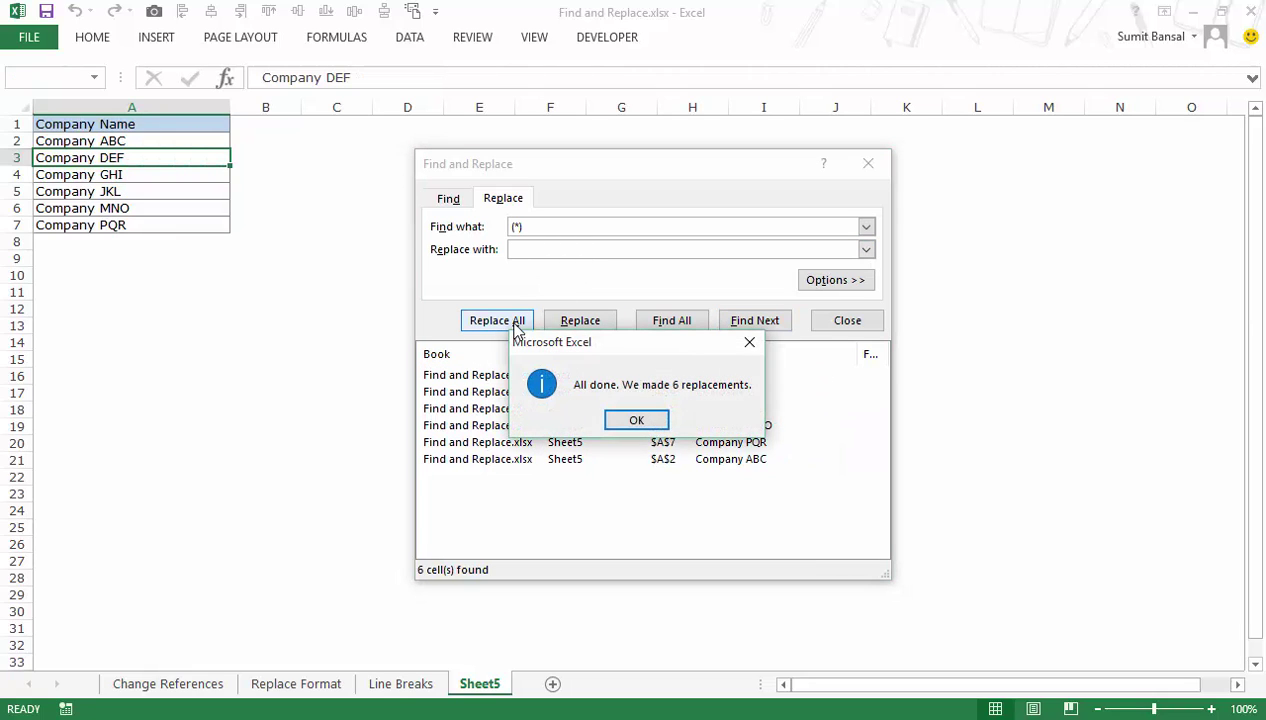
{"action": "left_click", "coordinate": [636, 421]}
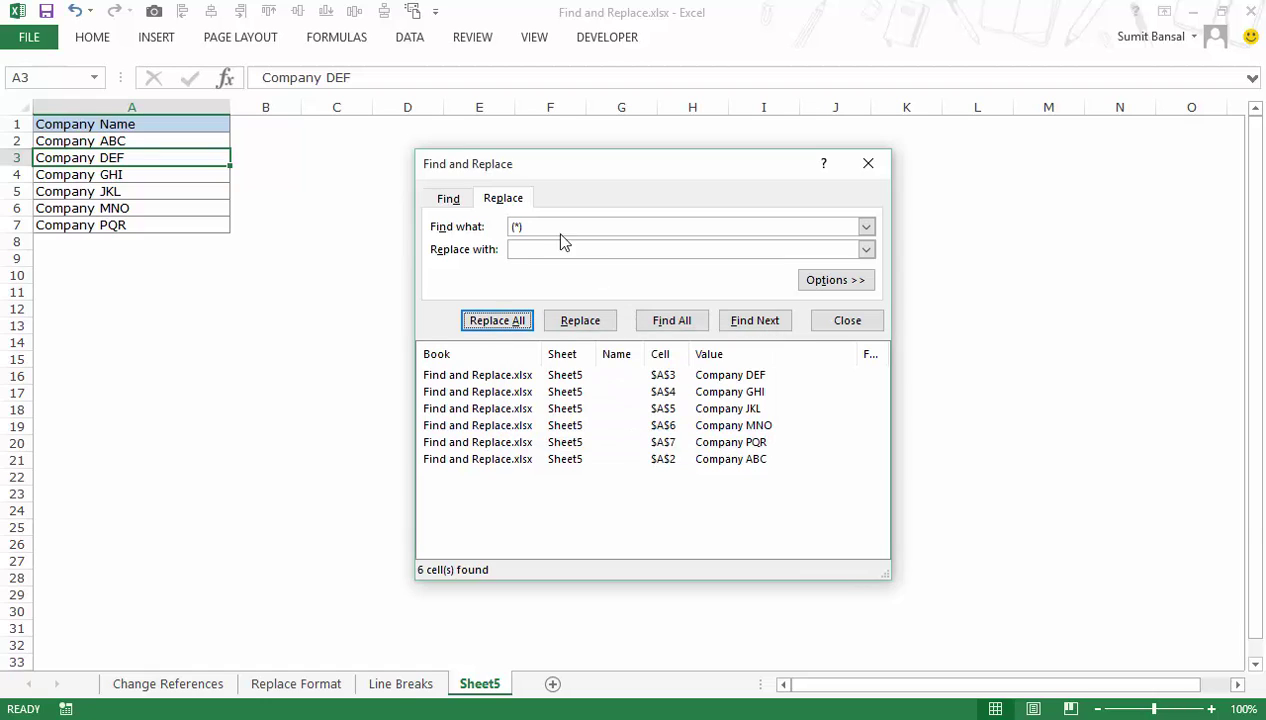
{"action": "left_click", "coordinate": [867, 164]}
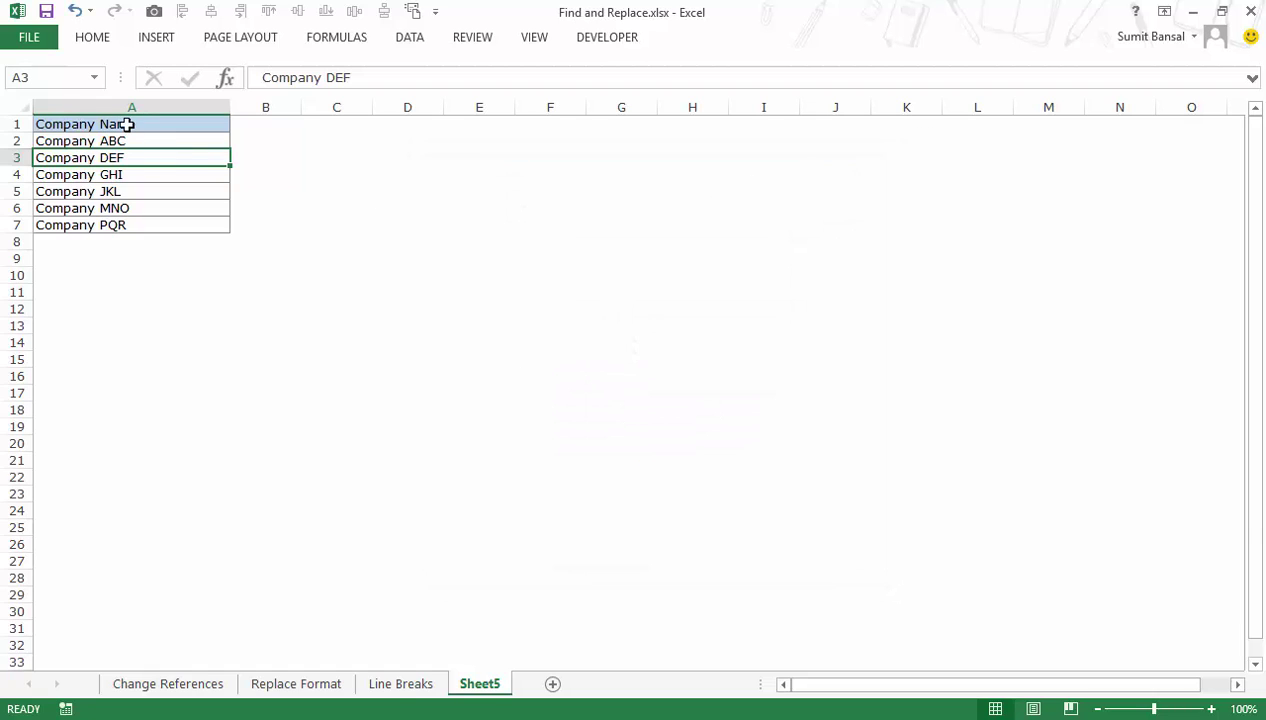
Check A2 for a trailing space and enter the formula =TRIM(A2) in cell B2.
{"action": "left_click", "coordinate": [254, 140]}
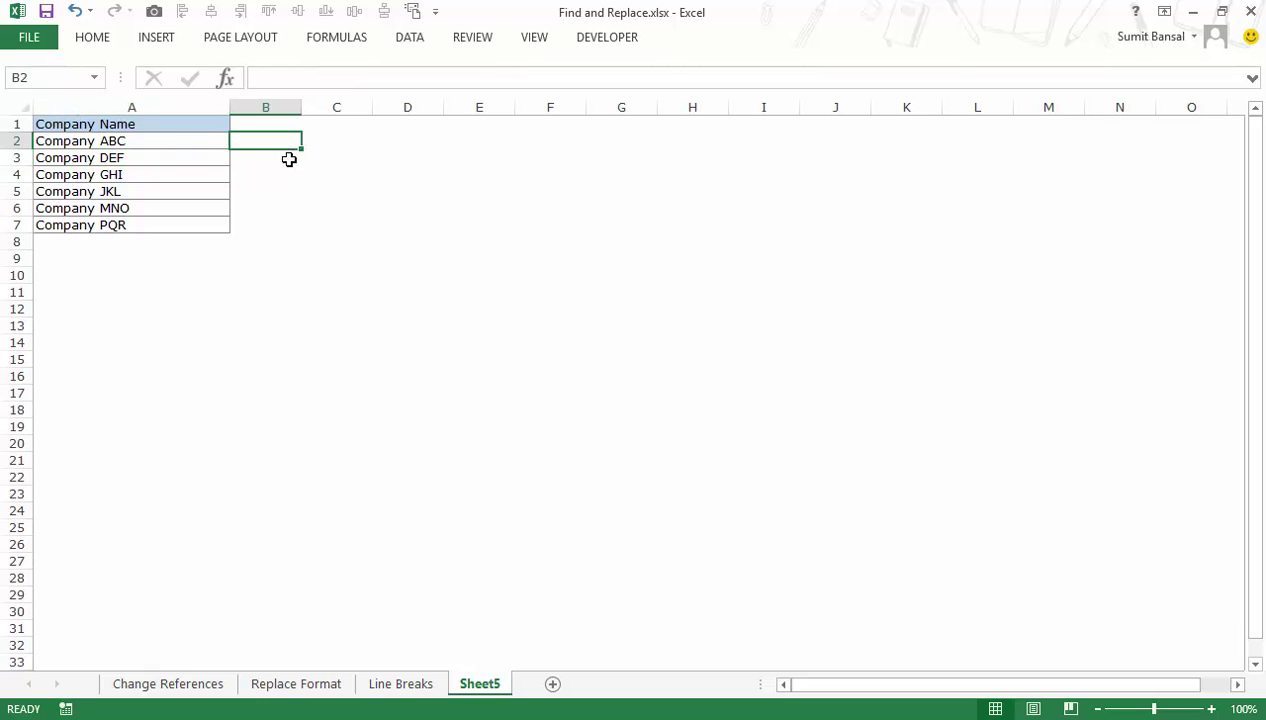
{"action": "double_click", "coordinate": [172, 142]}
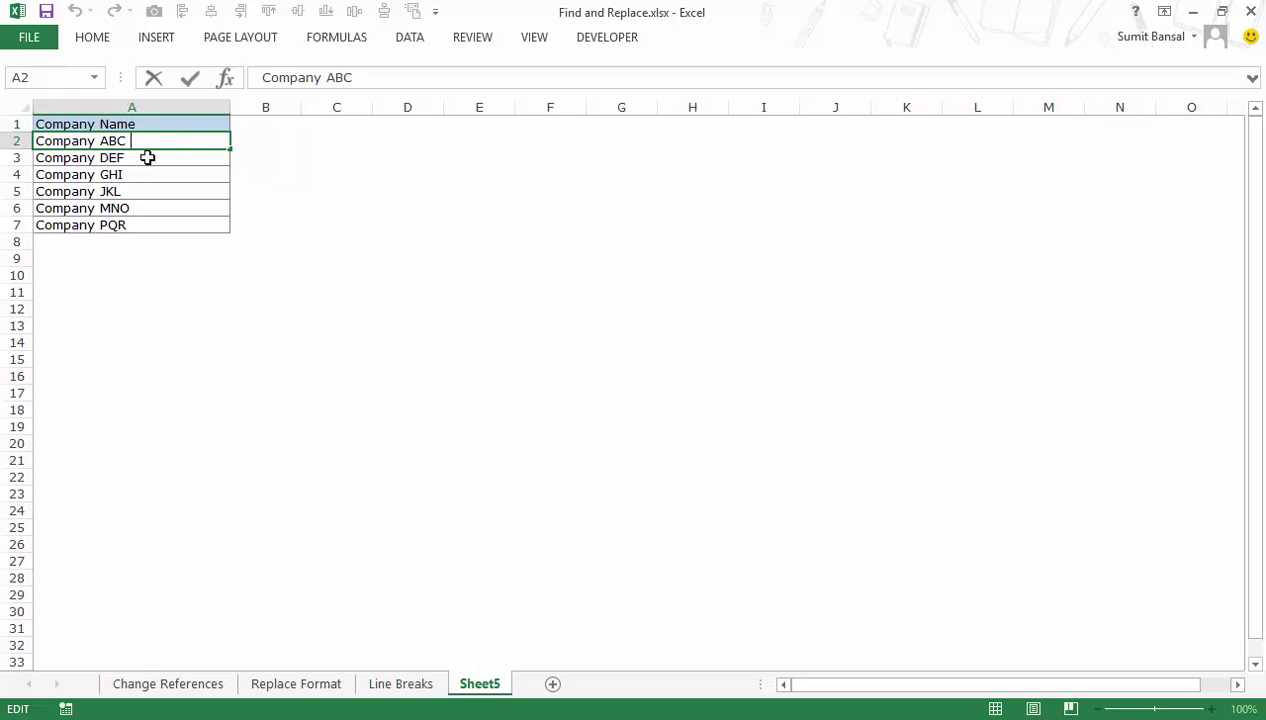
{"action": "left_click", "coordinate": [275, 150]}
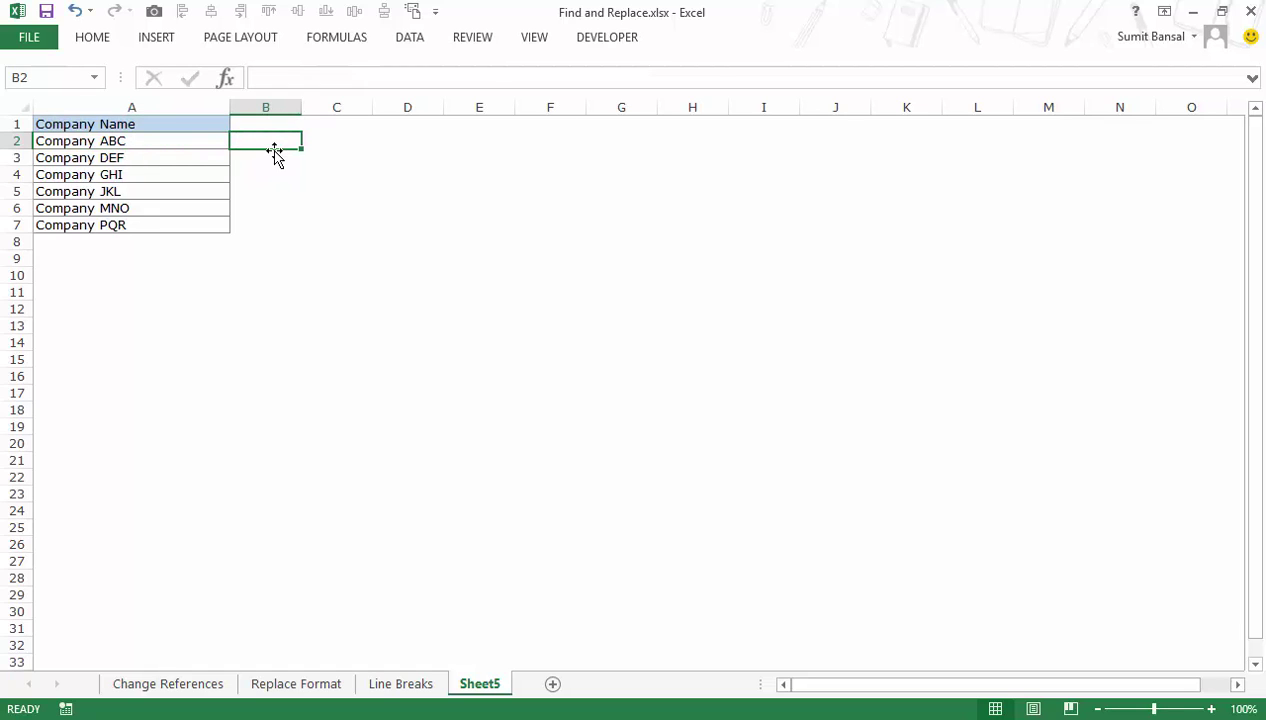
{"action": "type", "text": "=tri"}
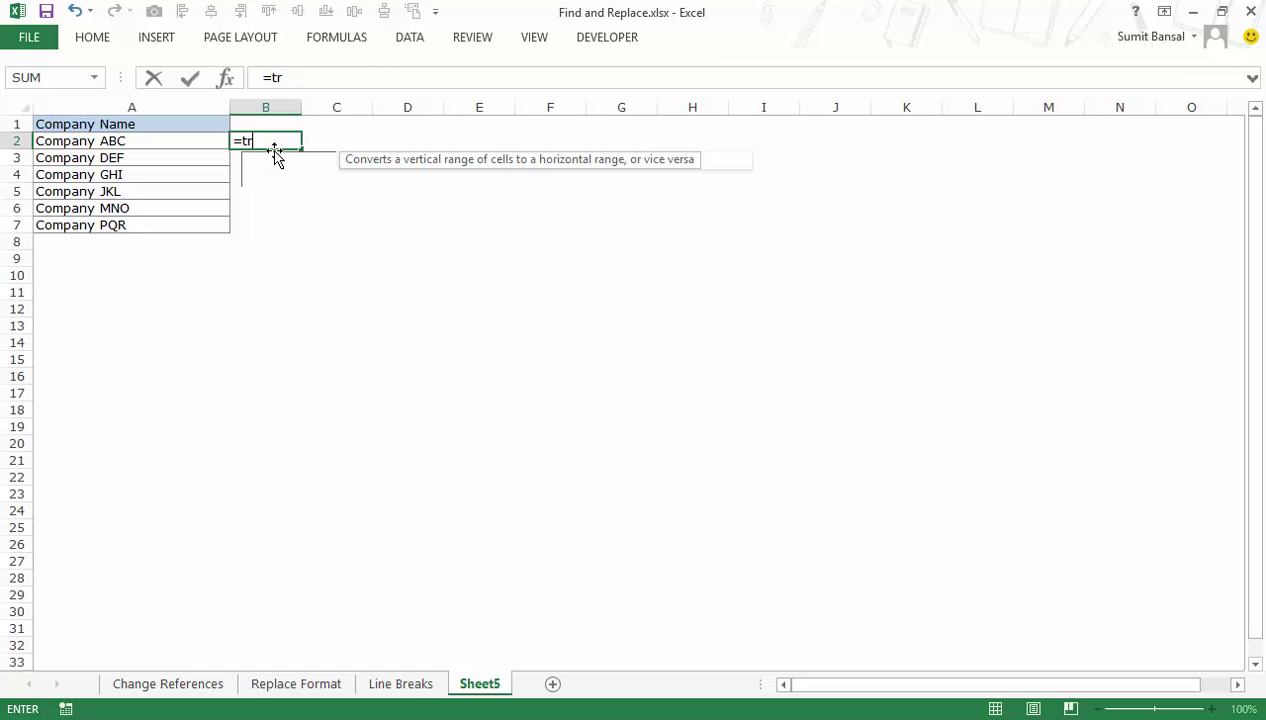
{"action": "key", "text": "Tab"}
{"action": "key", "text": "Left"}
{"action": "type", "text": ")"}
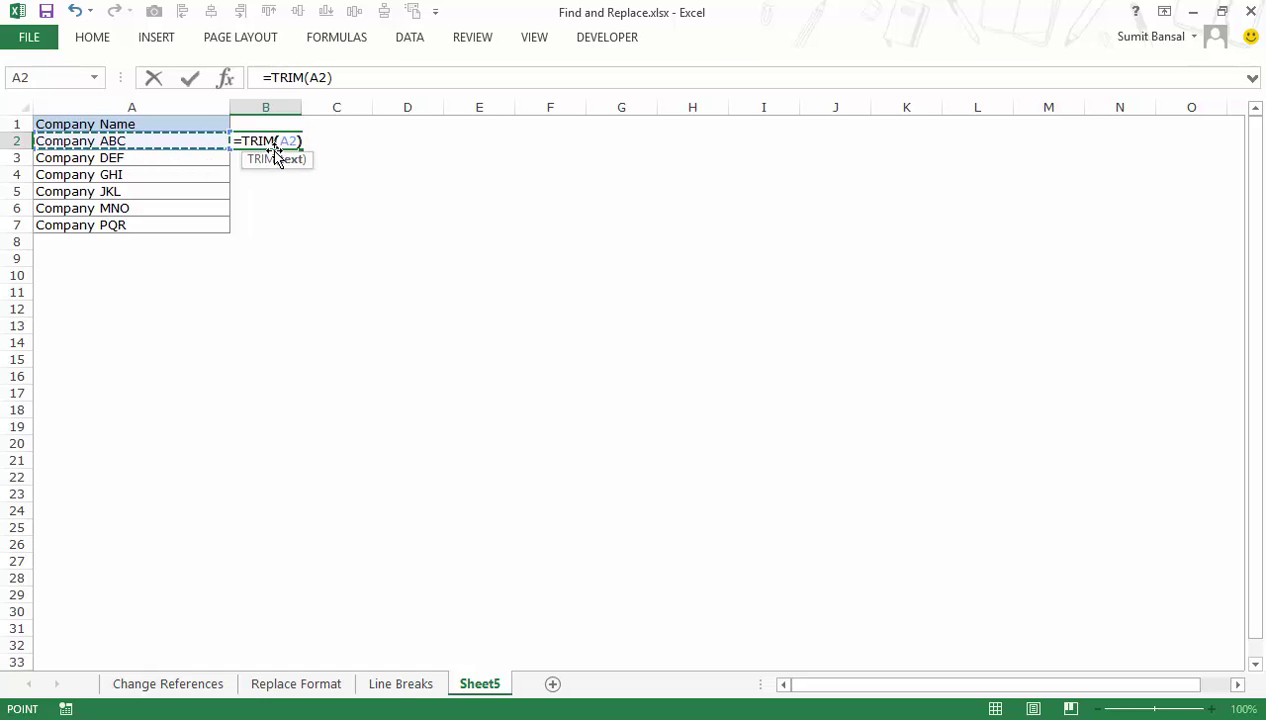
{"action": "key", "text": "Return"}
Fill the TRIM formula from B2 down to B7.
{"action": "left_click", "coordinate": [275, 150]}
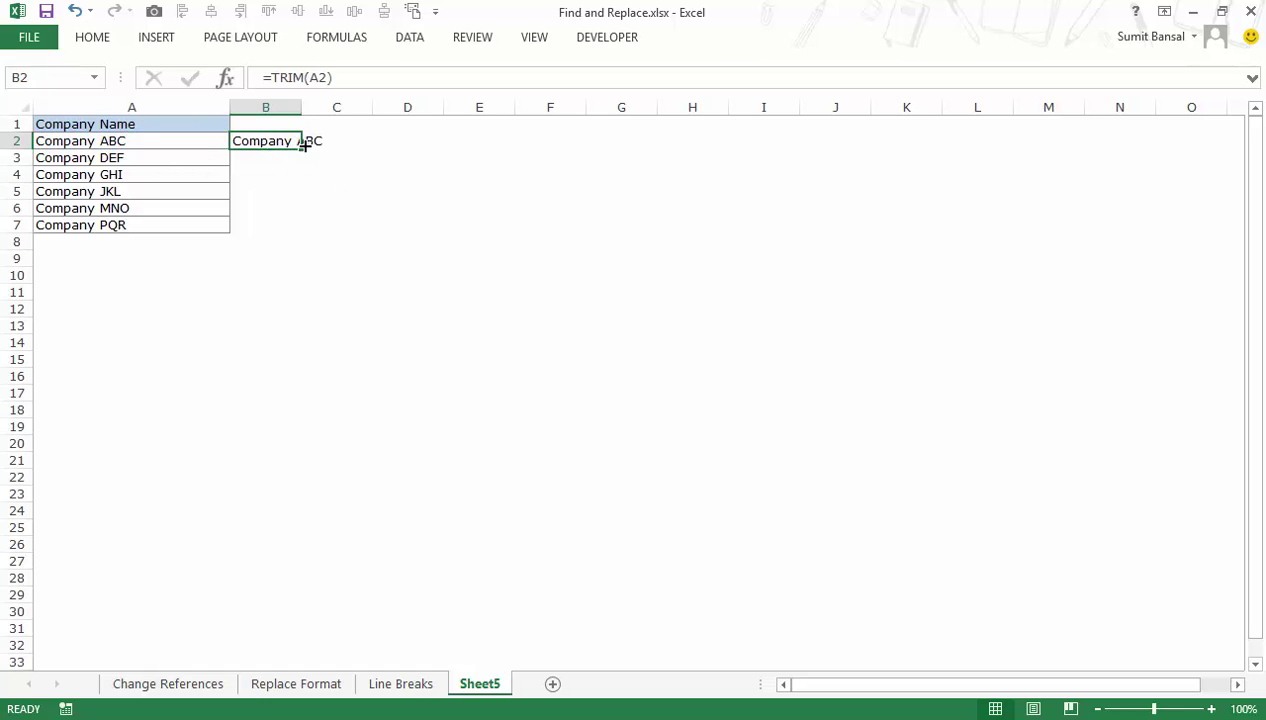
{"action": "double_click", "coordinate": [301, 148]}
{"action": "left_click", "coordinate": [330, 141]}
{"action": "double_click", "coordinate": [311, 141]}
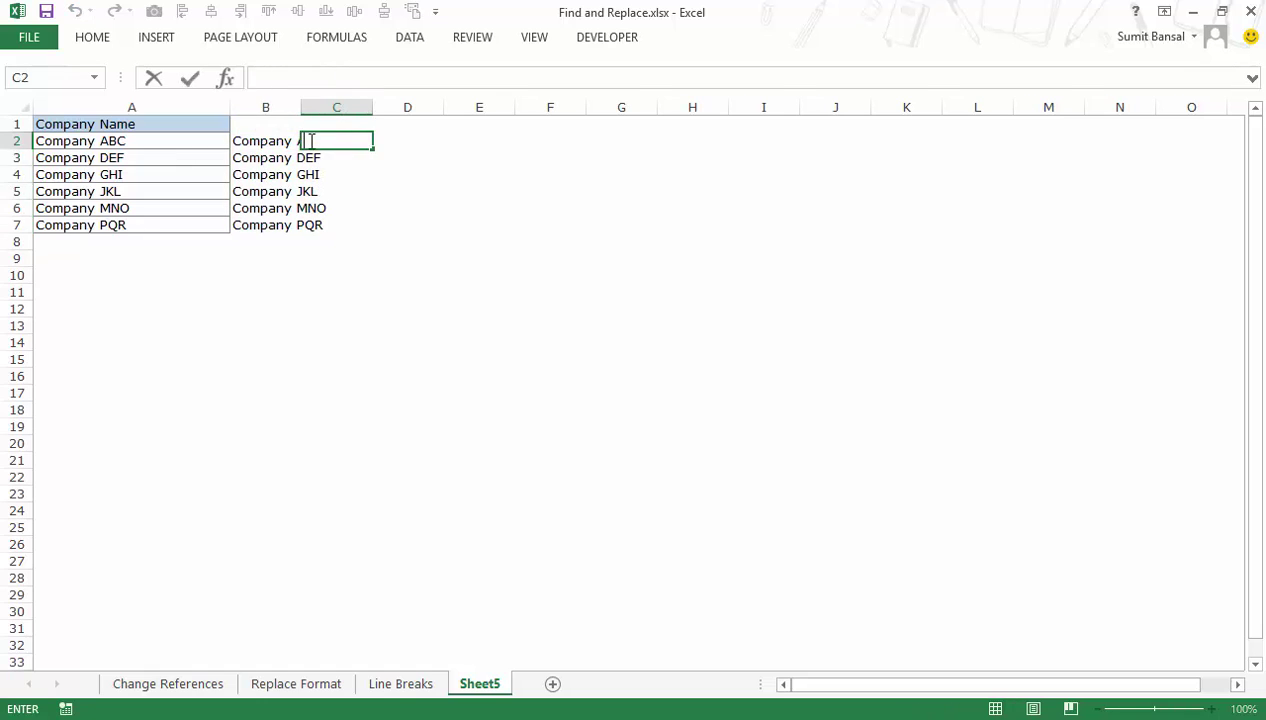
{"action": "left_click", "coordinate": [265, 141]}
{"action": "double_click", "coordinate": [295, 146]}
{"action": "key", "text": "Escape"}
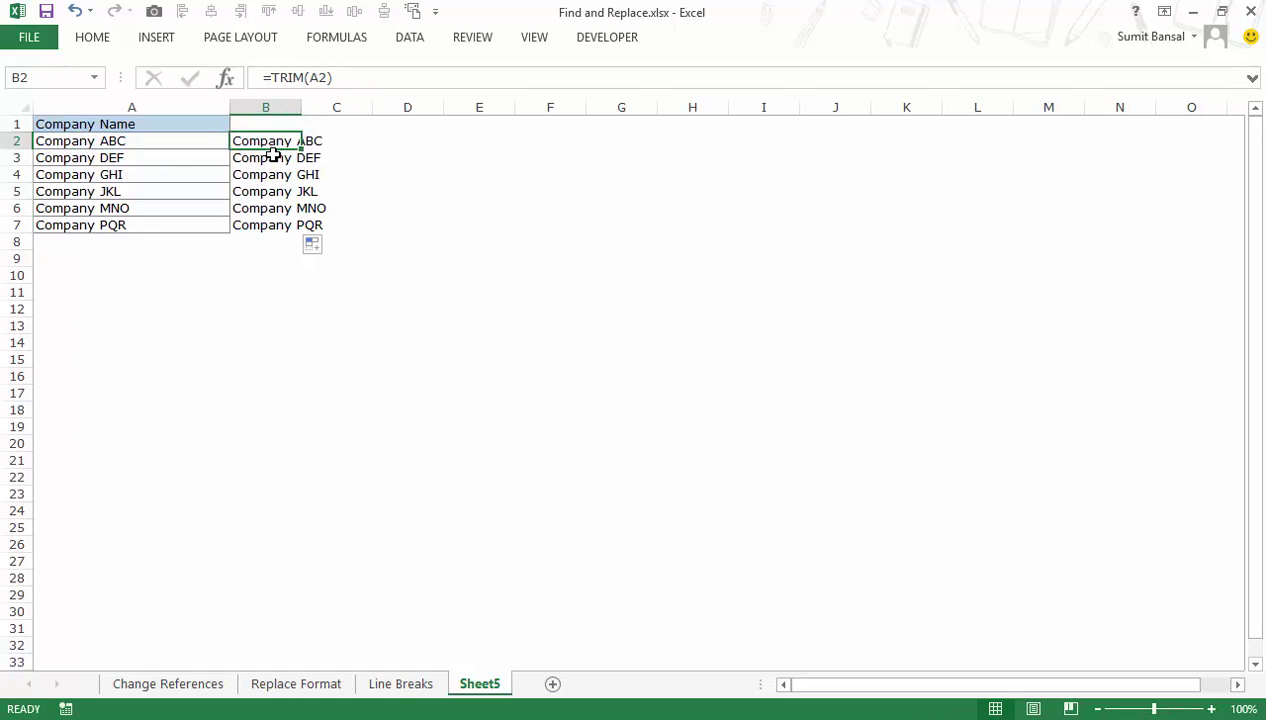
Copy the trimmed names in B2:B7 and paste them as values over the company names starting at A2.
{"action": "left_click_drag", "start_coordinate": [265, 143], "coordinate": [268, 222]}
{"action": "key", "text": "ctrl+c"}
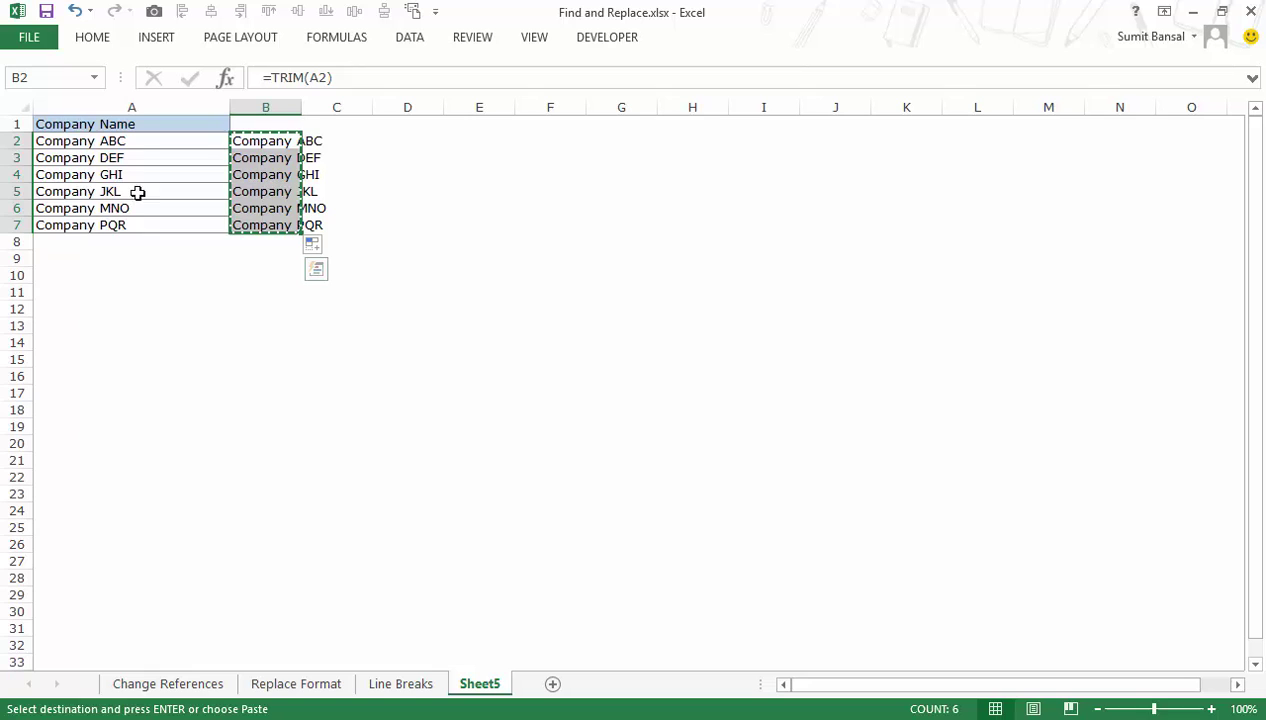
{"action": "left_click", "coordinate": [128, 140]}
{"action": "key", "text": "alt+e"}
{"action": "key", "text": "s"}
{"action": "key", "text": "v"}
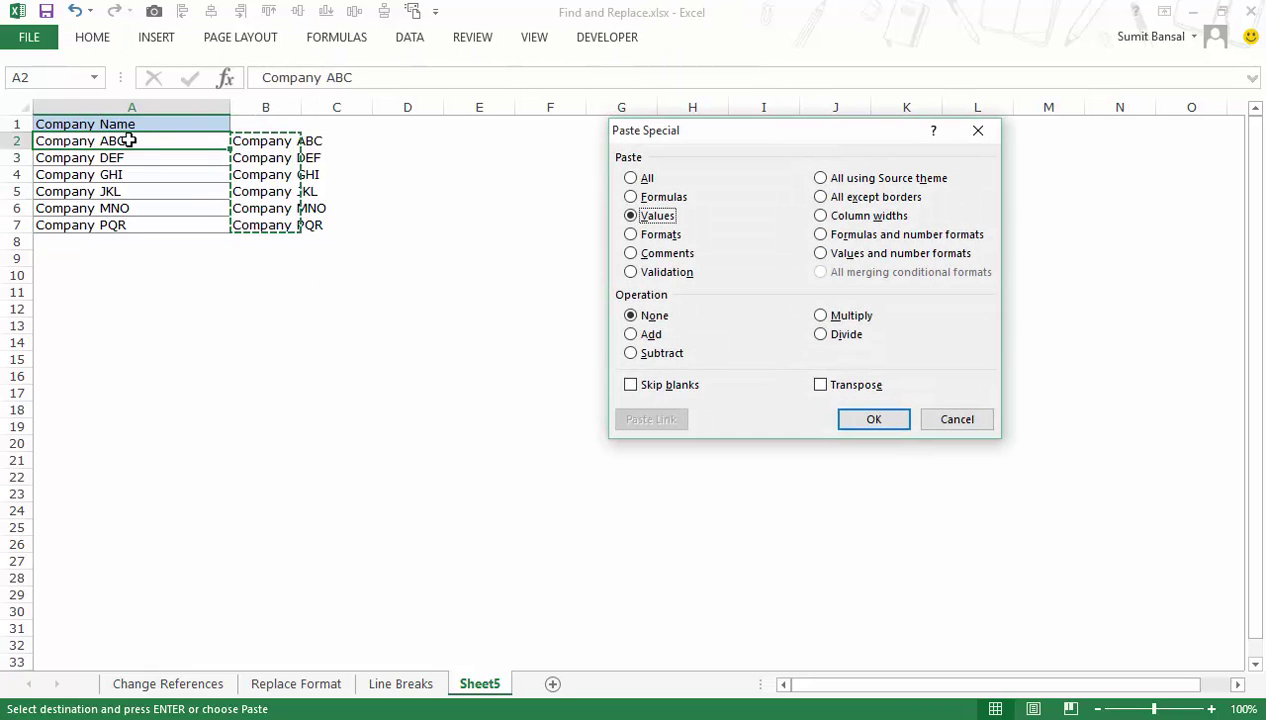
{"action": "left_click", "coordinate": [848, 418]}
Delete the helper formulas in B2:B7 and select cell A2.
{"action": "left_click_drag", "start_coordinate": [277, 147], "coordinate": [274, 220]}
{"action": "key", "text": "Delete"}
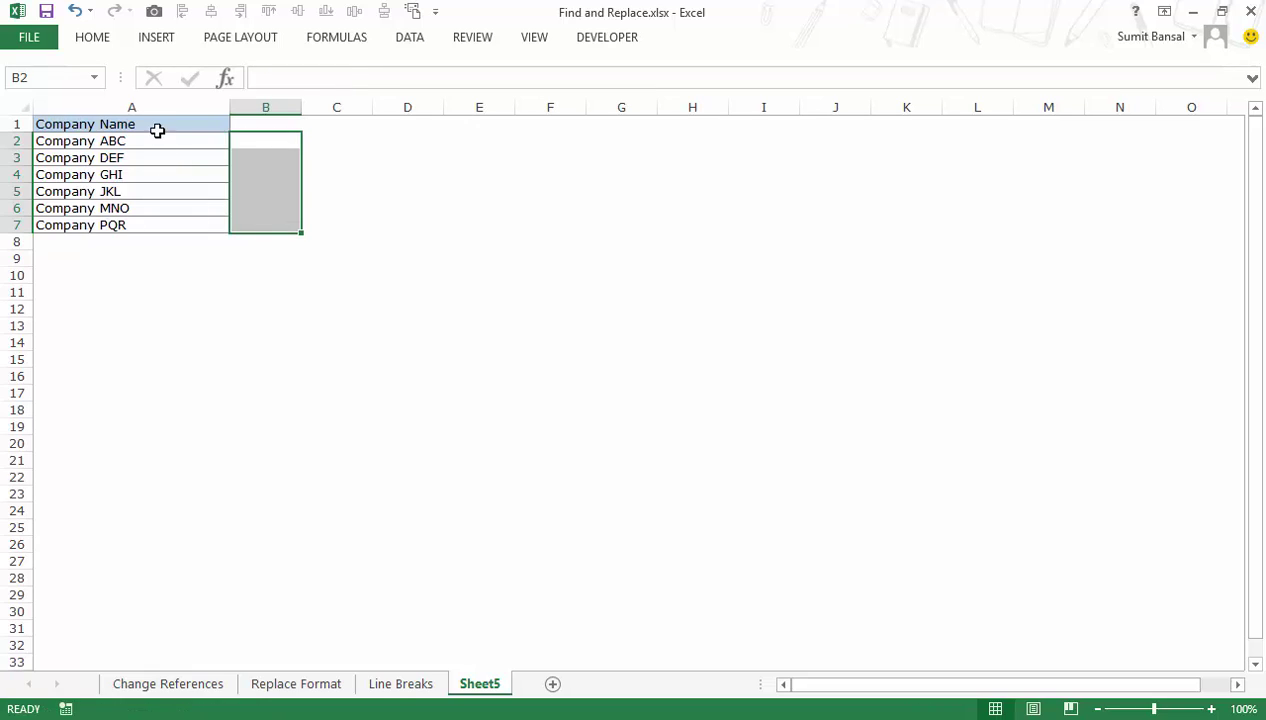
{"action": "left_click", "coordinate": [157, 131]}
{"action": "left_click", "coordinate": [158, 140]}
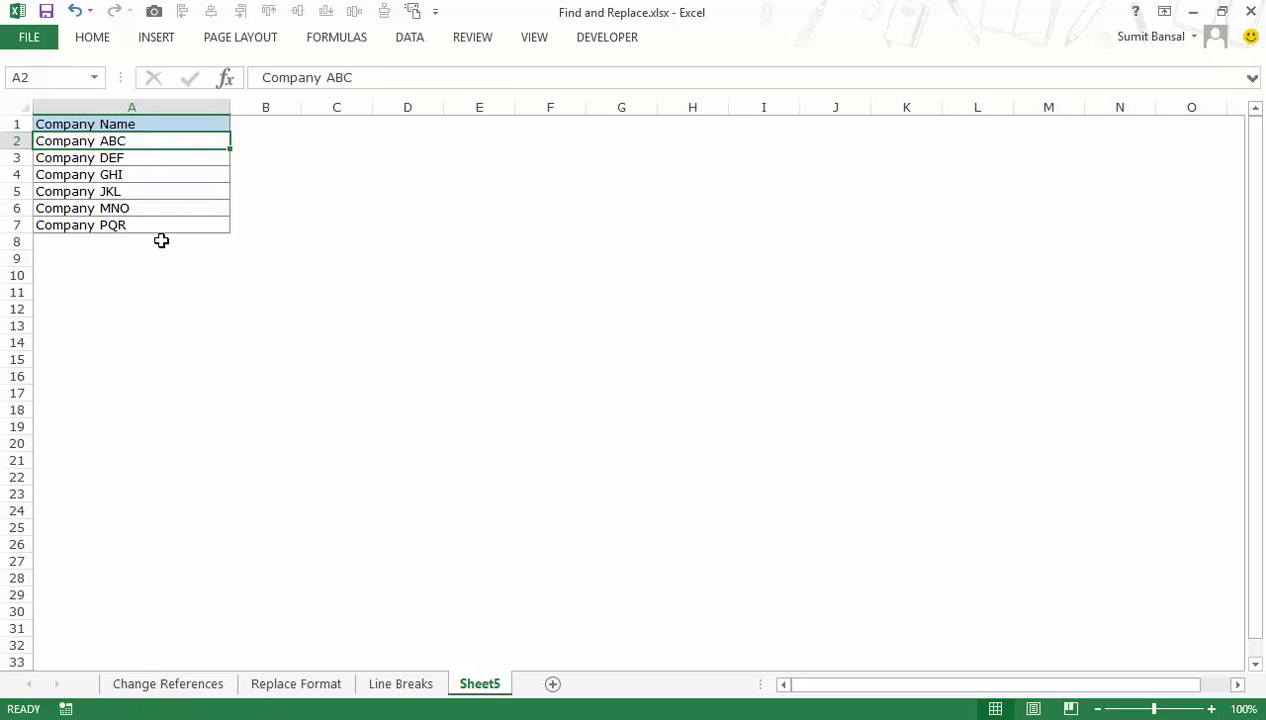